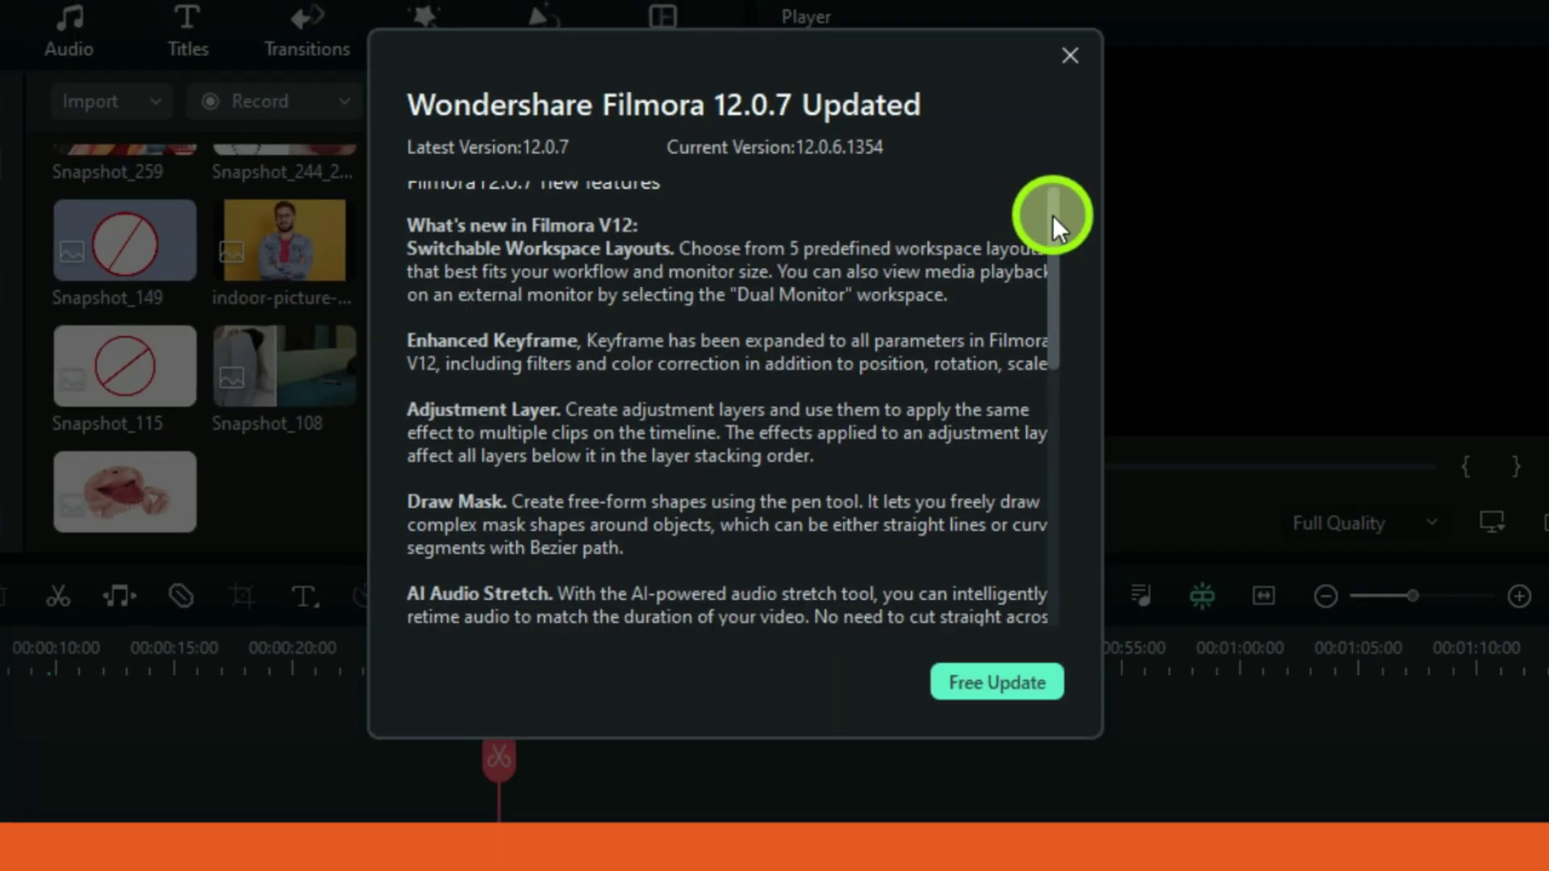
Check Help for a newer Filmora version and close the 12.0.7 update notes.
left_click_drag(1052, 214, 1014, 341)
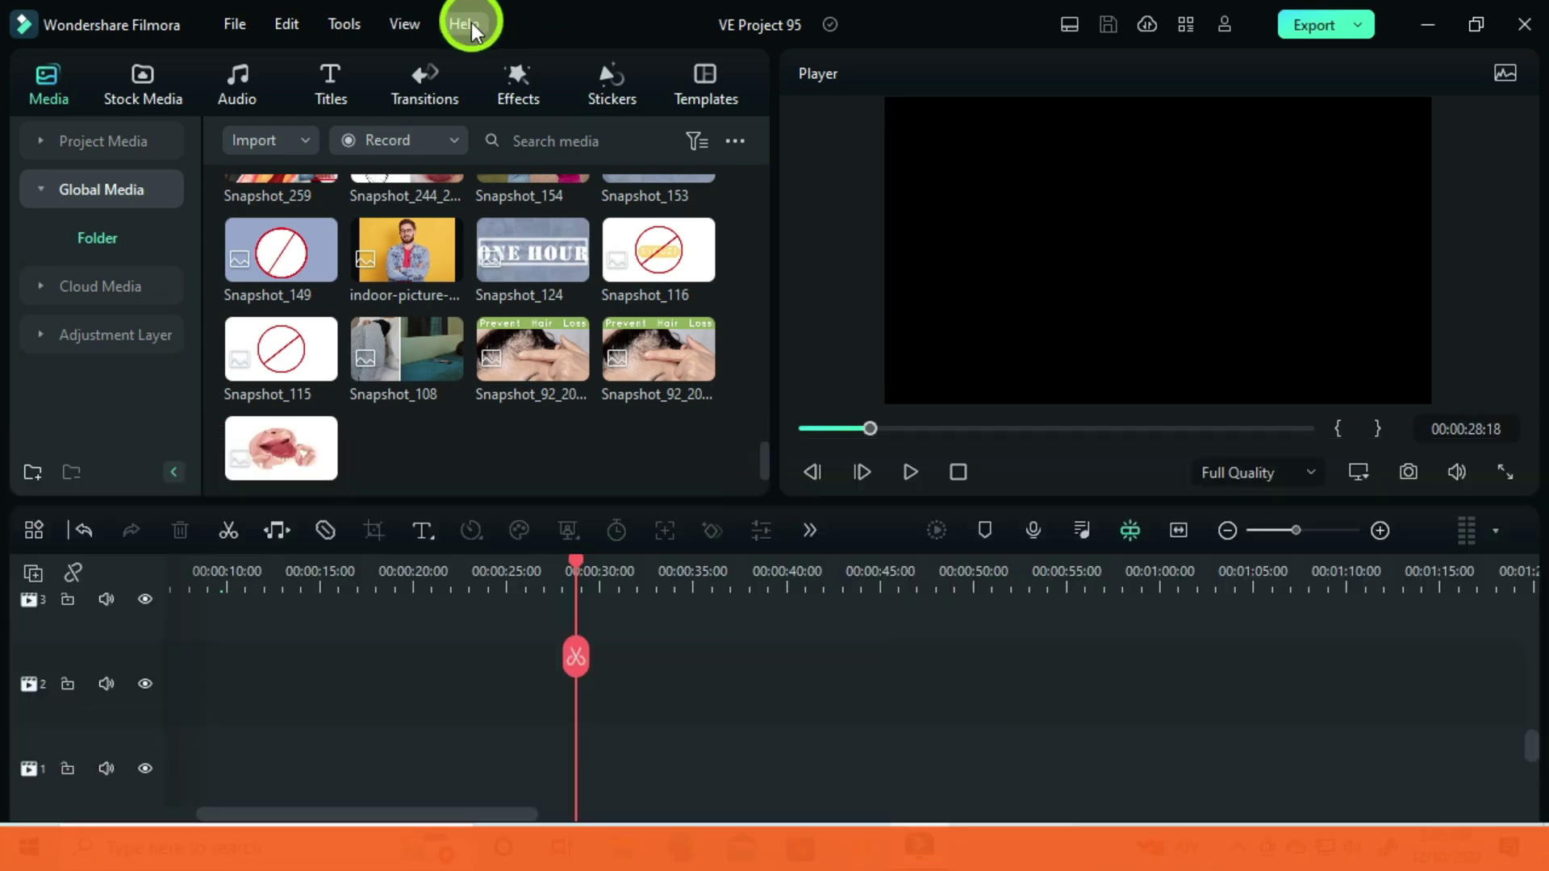
left_click(467, 23)
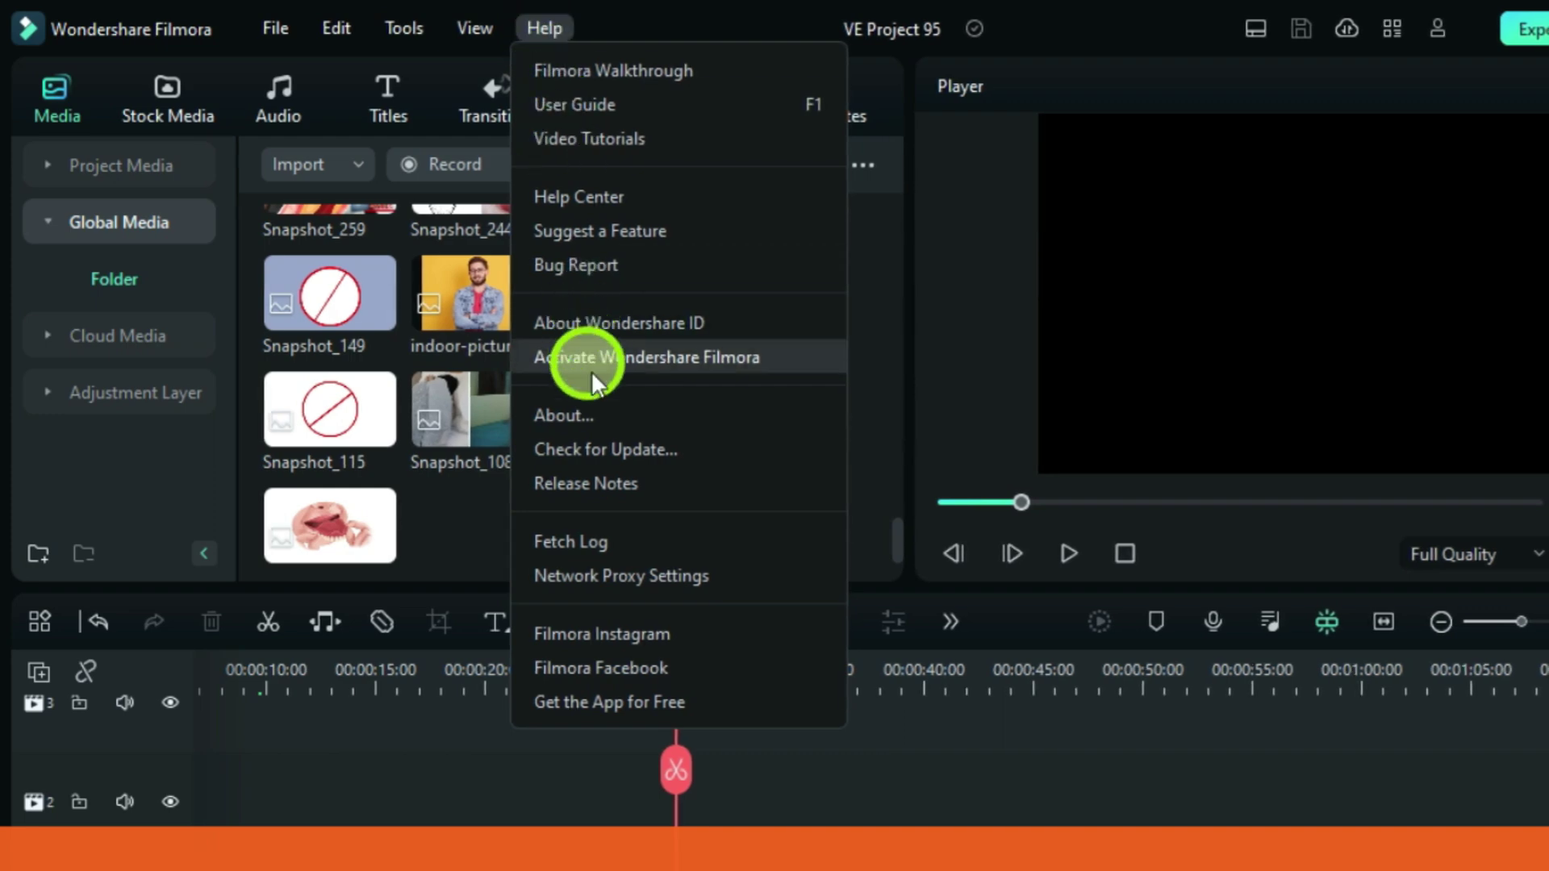
left_click(607, 448)
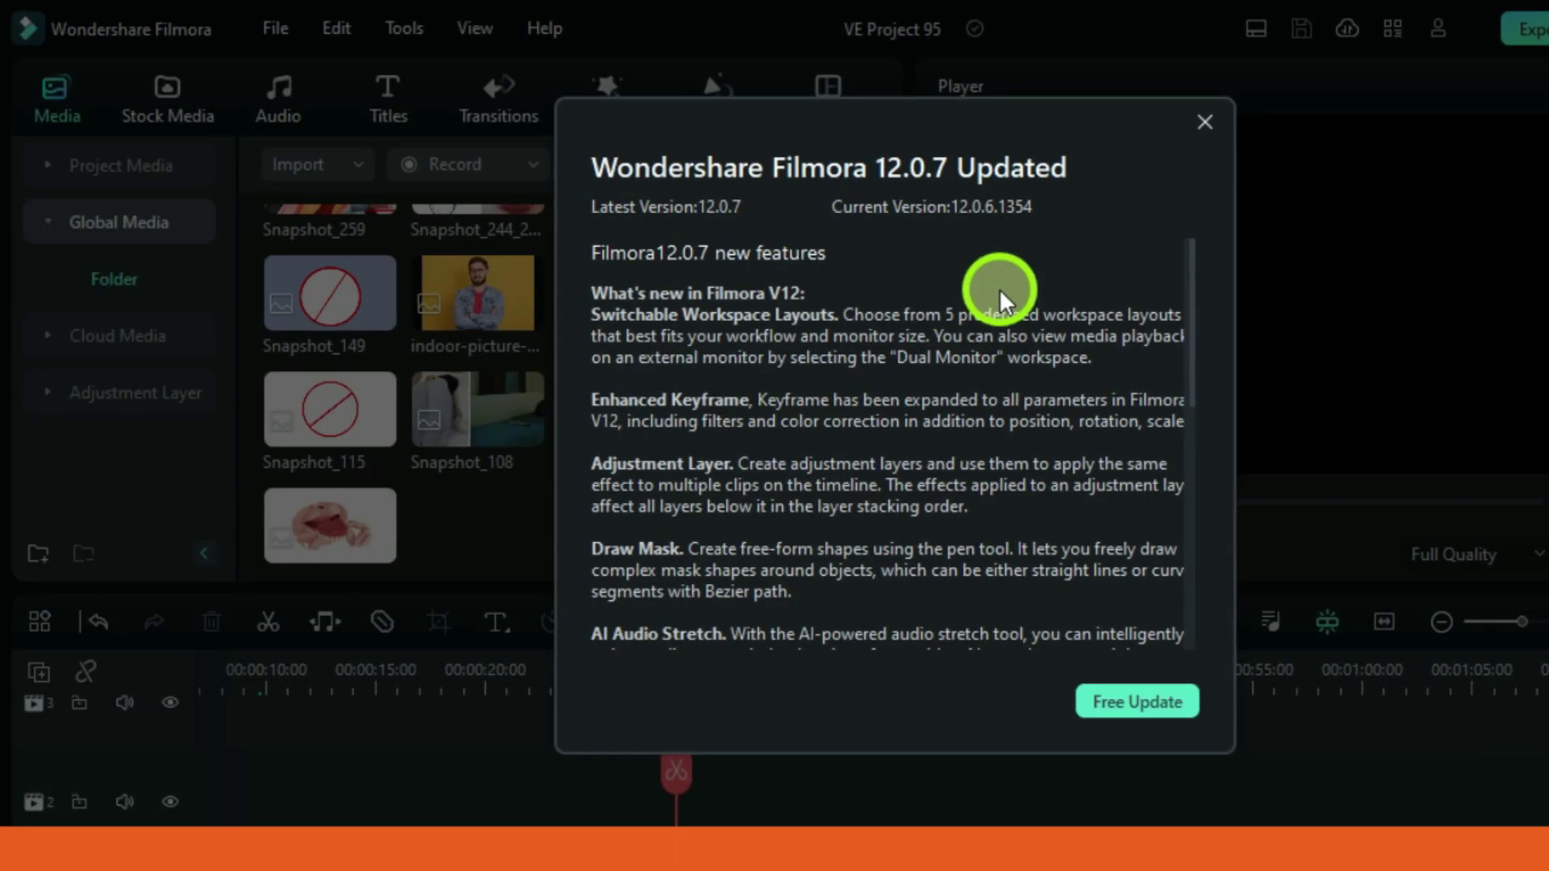
mouse_move(1188, 264)
left_mouse_down()
mouse_move(1184, 365)
mouse_move(1200, 260)
left_mouse_up()
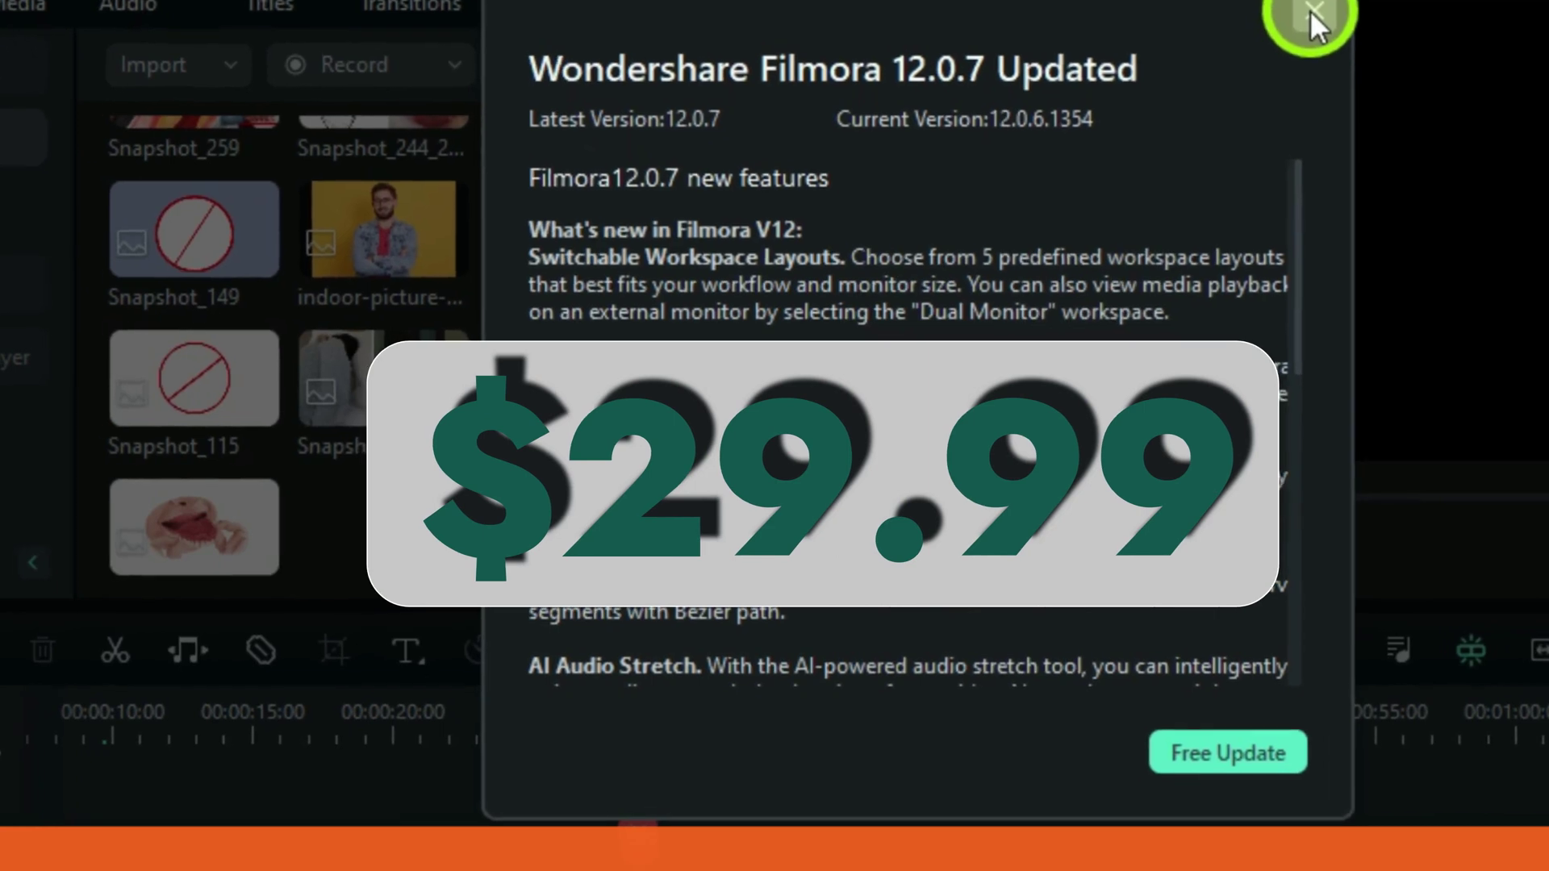
left_click(1298, 22)
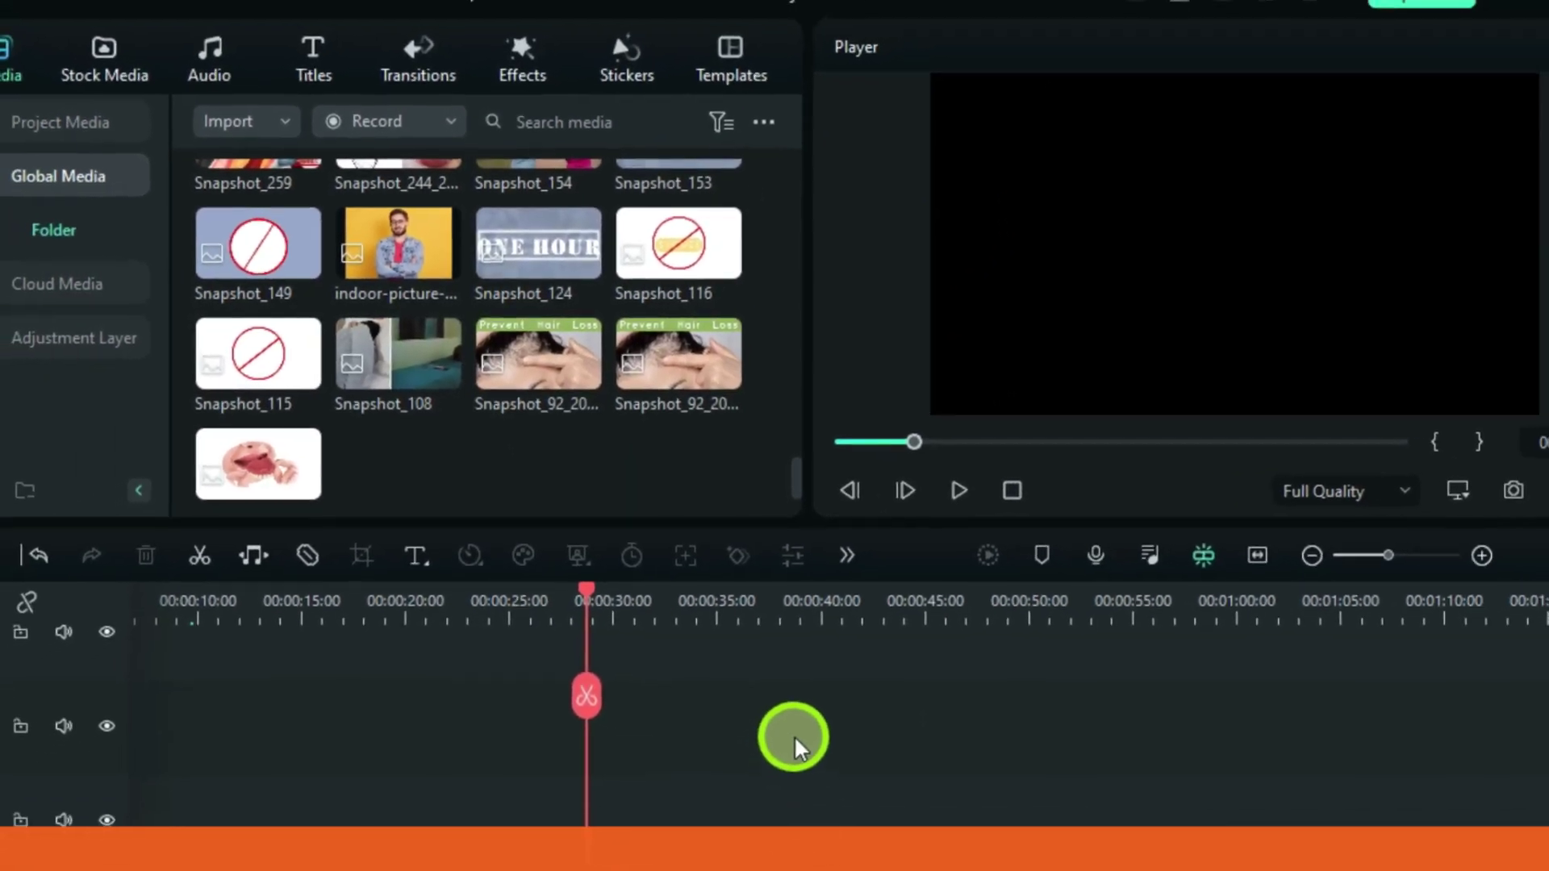
Add the indoor portrait photo to the timeline, then cycle Default, Organize, Timeline and Classic layouts.
left_click_drag(407, 356, 730, 669)
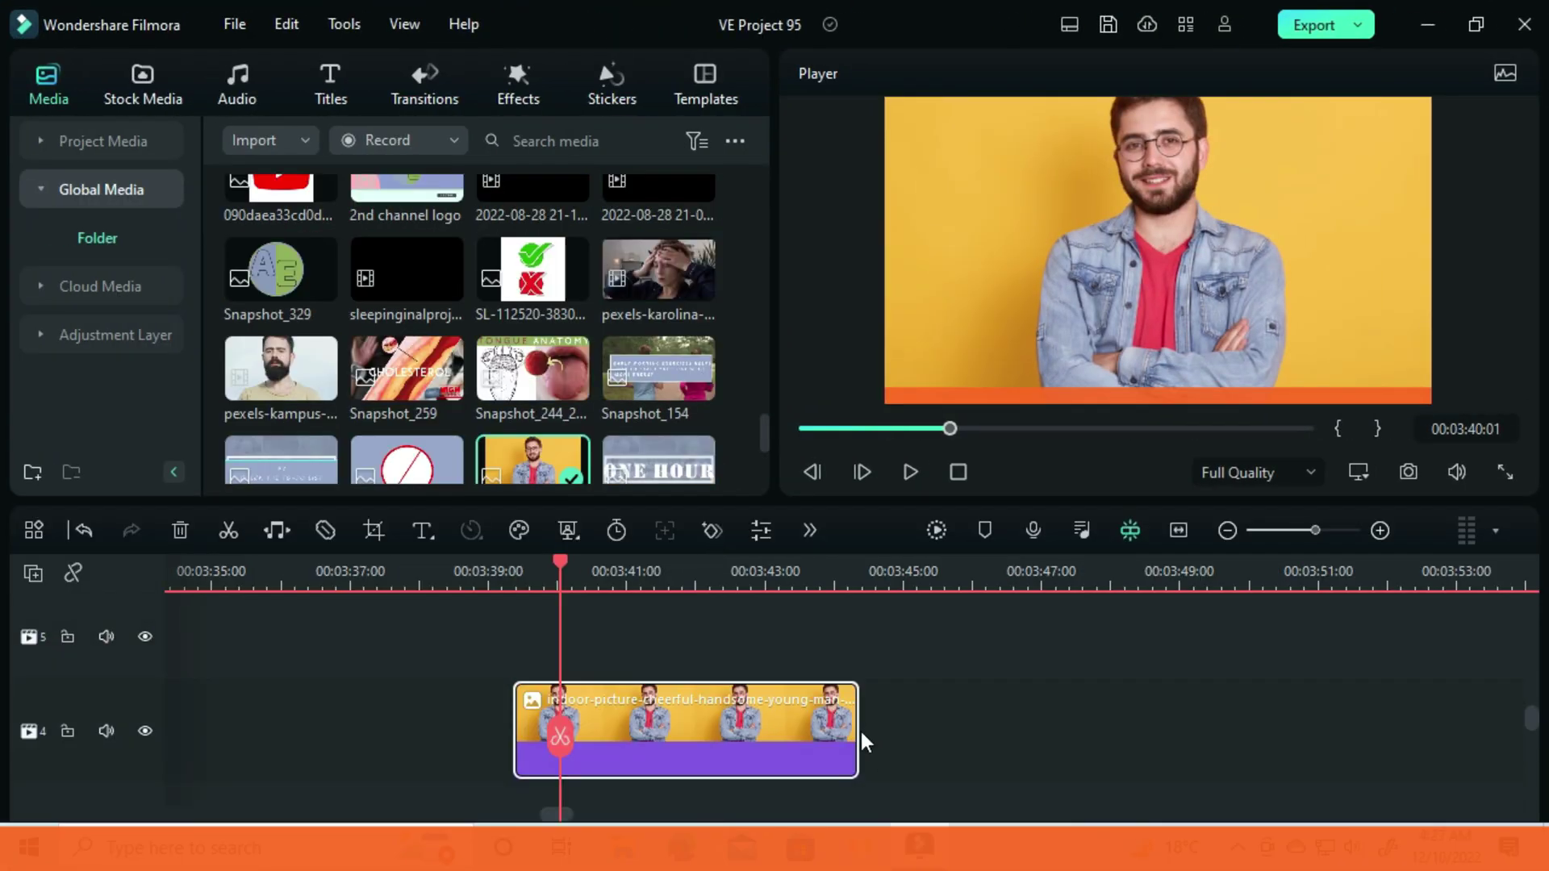
left_click(1068, 29)
left_click(1088, 85)
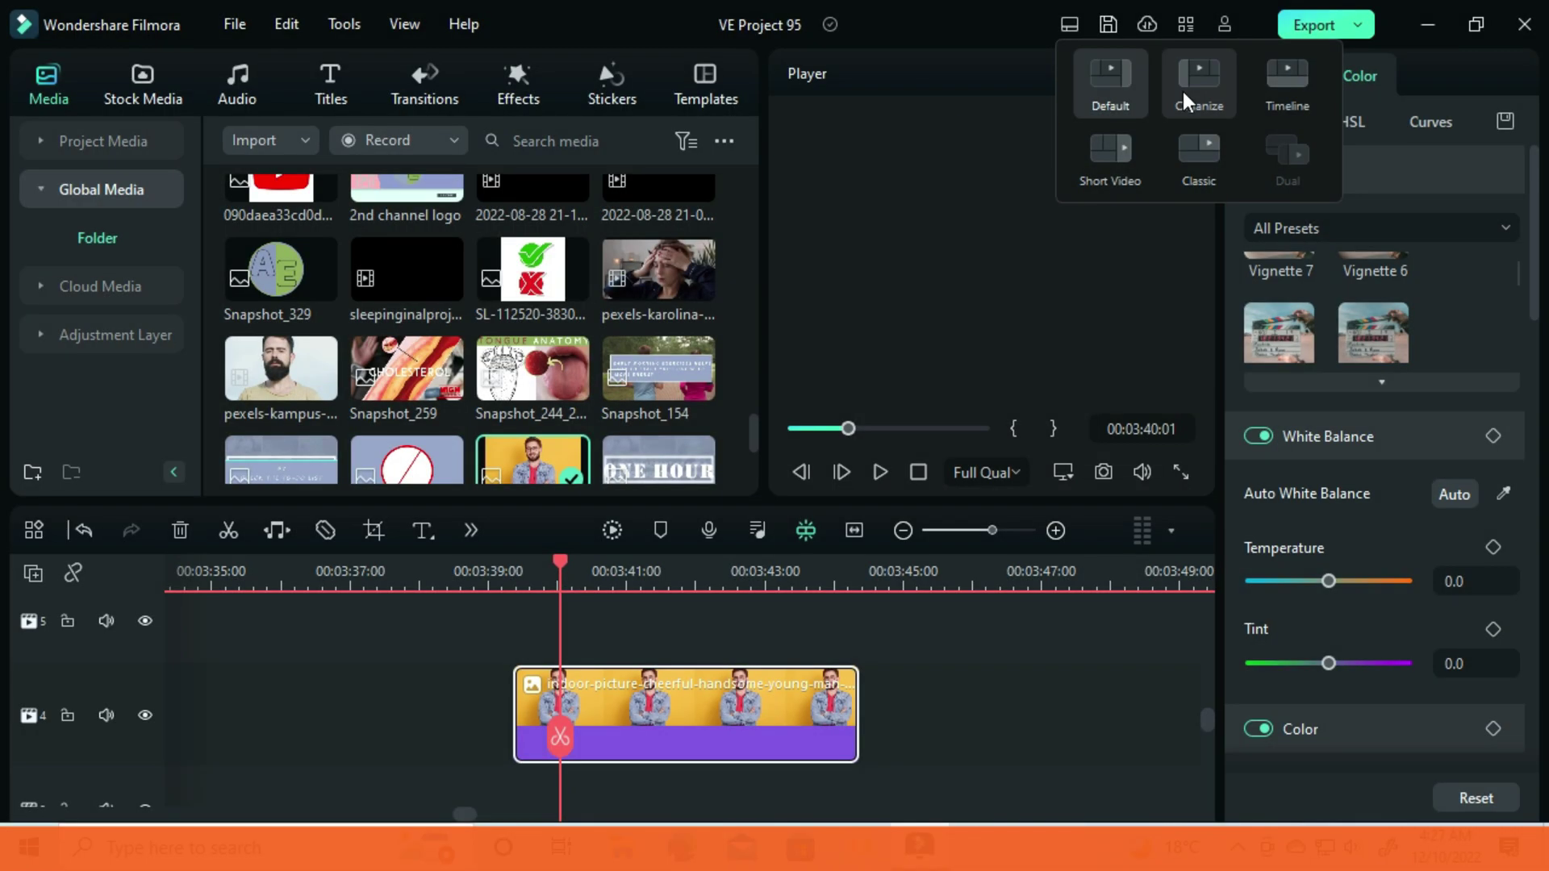
left_click(1183, 91)
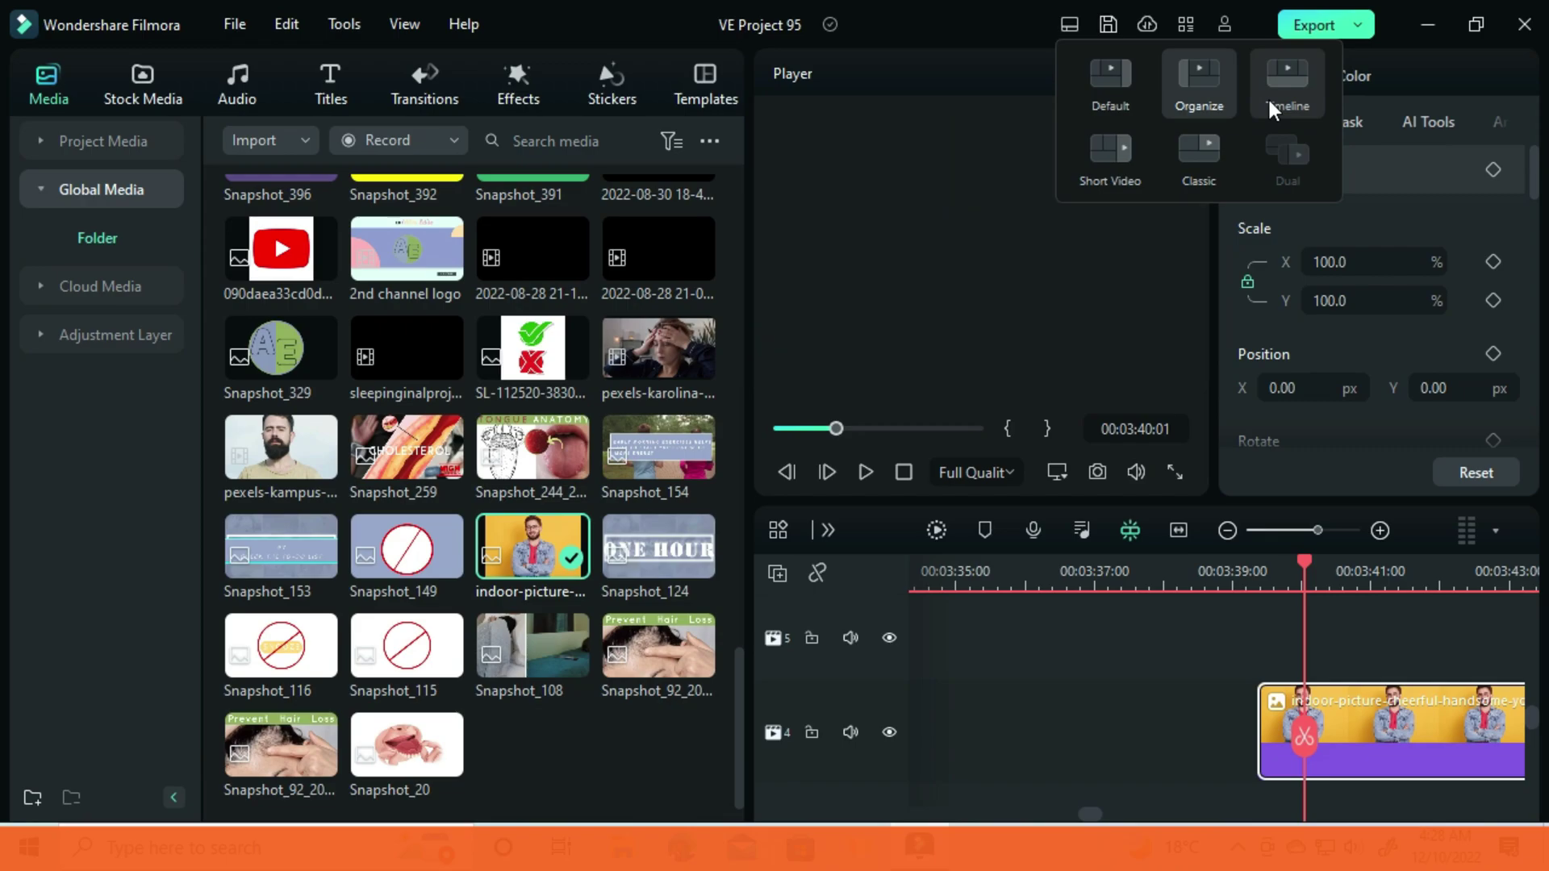
left_click(1269, 95)
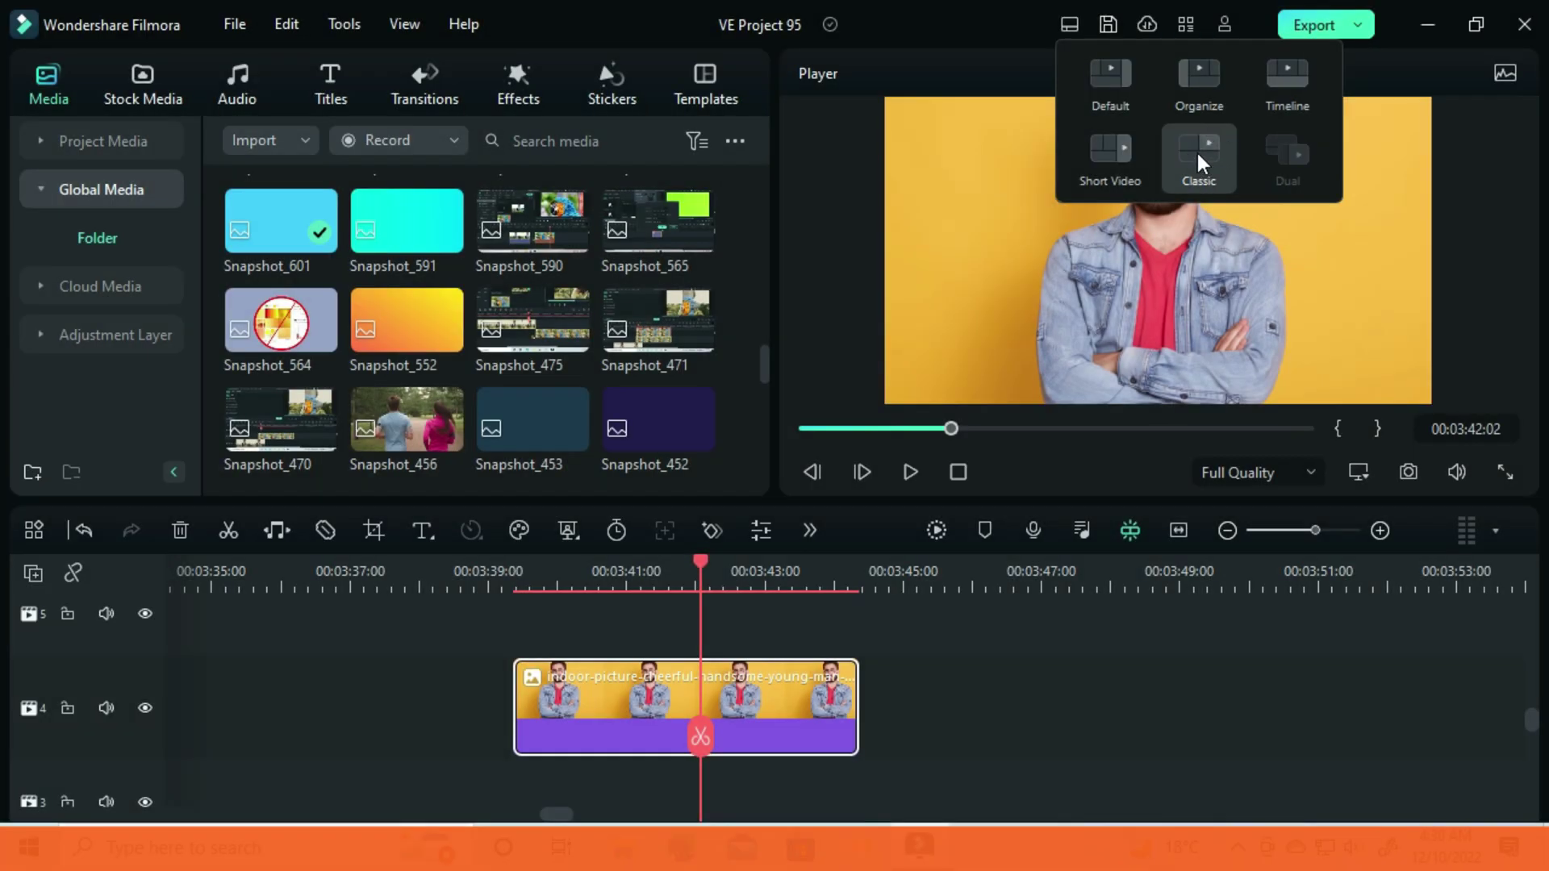
left_click(1288, 153)
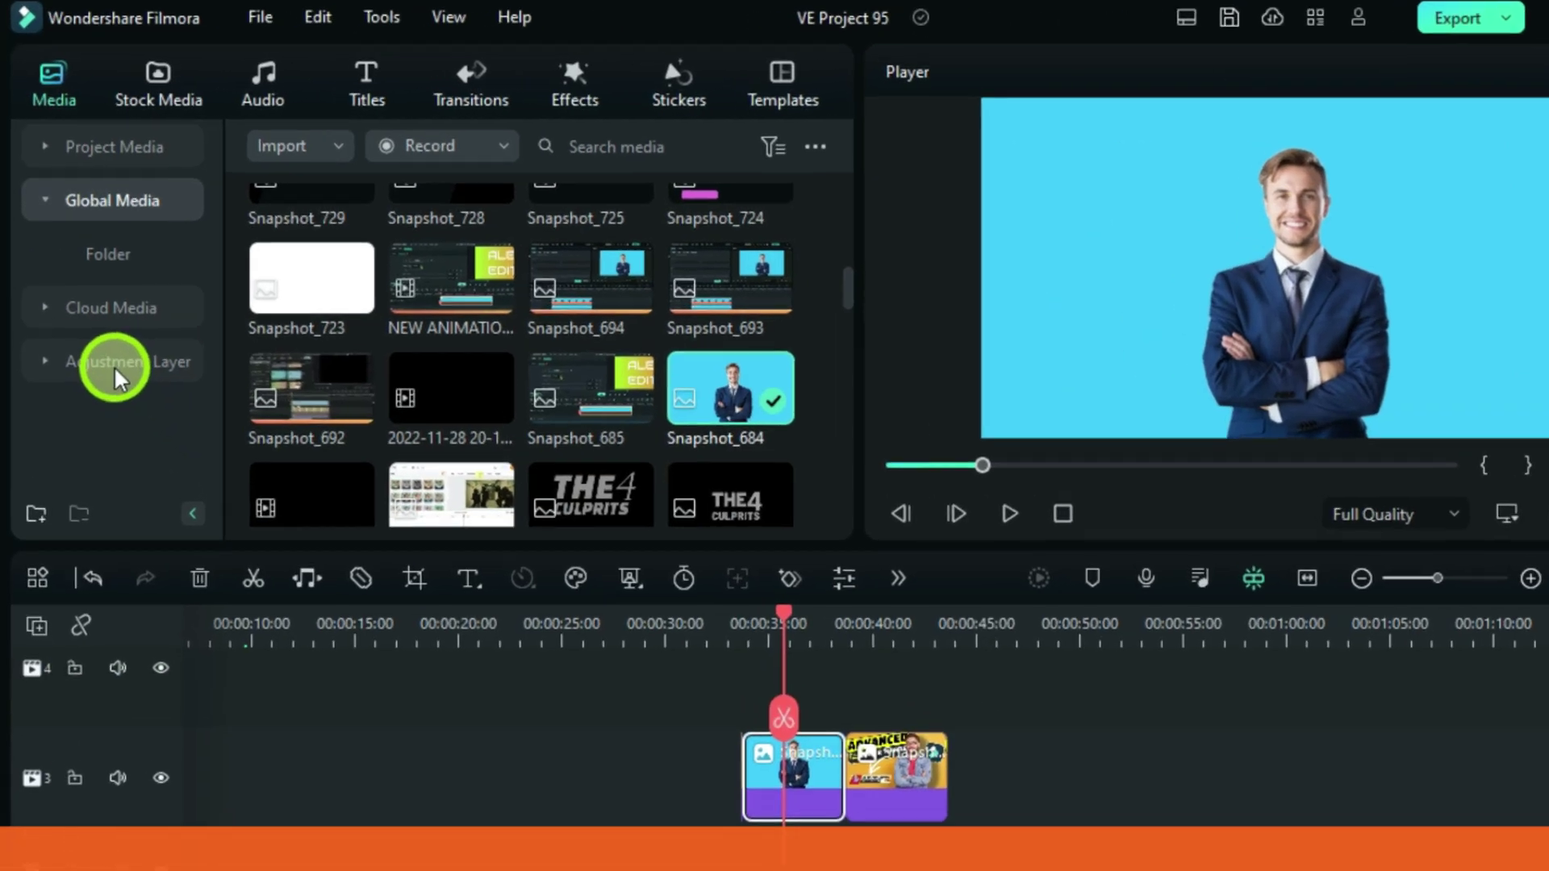
Add a preset Adjustment Layer on a track above the image clips.
left_click(116, 334)
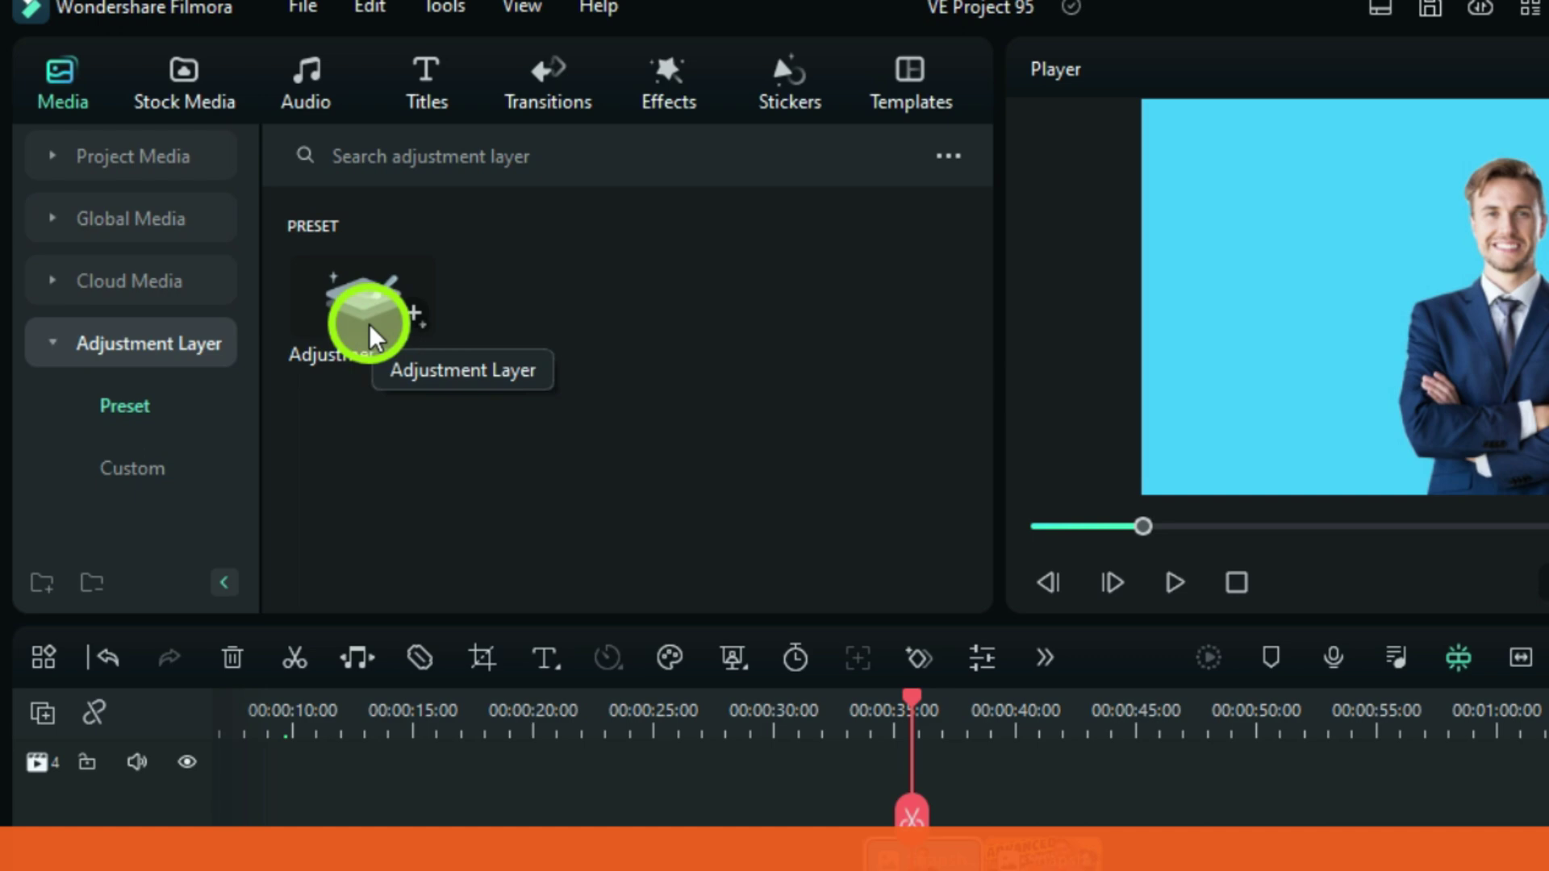
left_click_drag(368, 335, 918, 804)
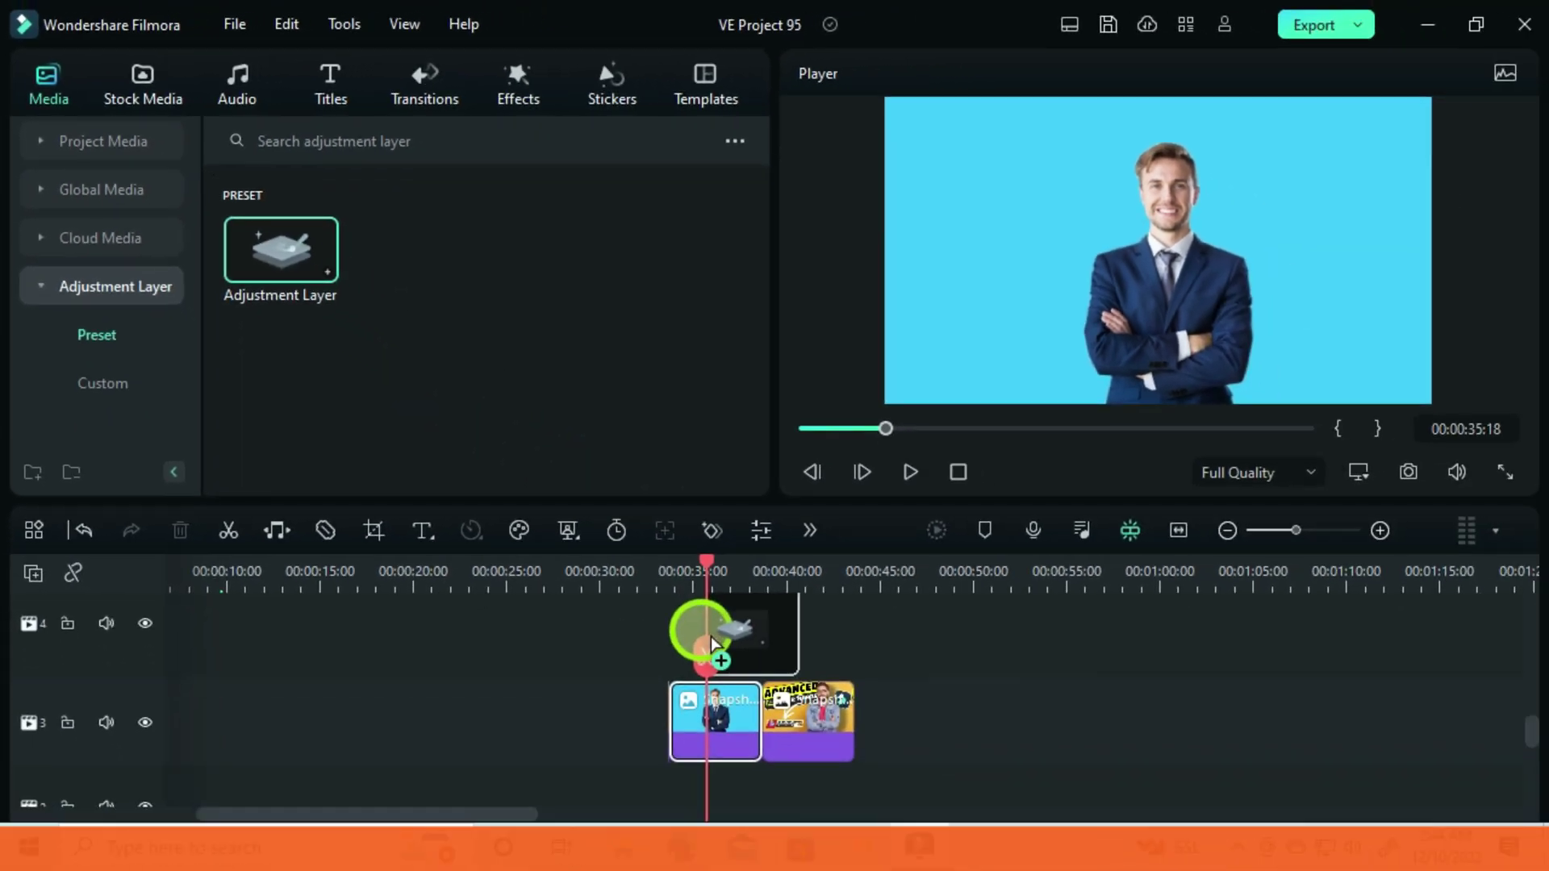
left_click_drag(712, 643, 754, 734)
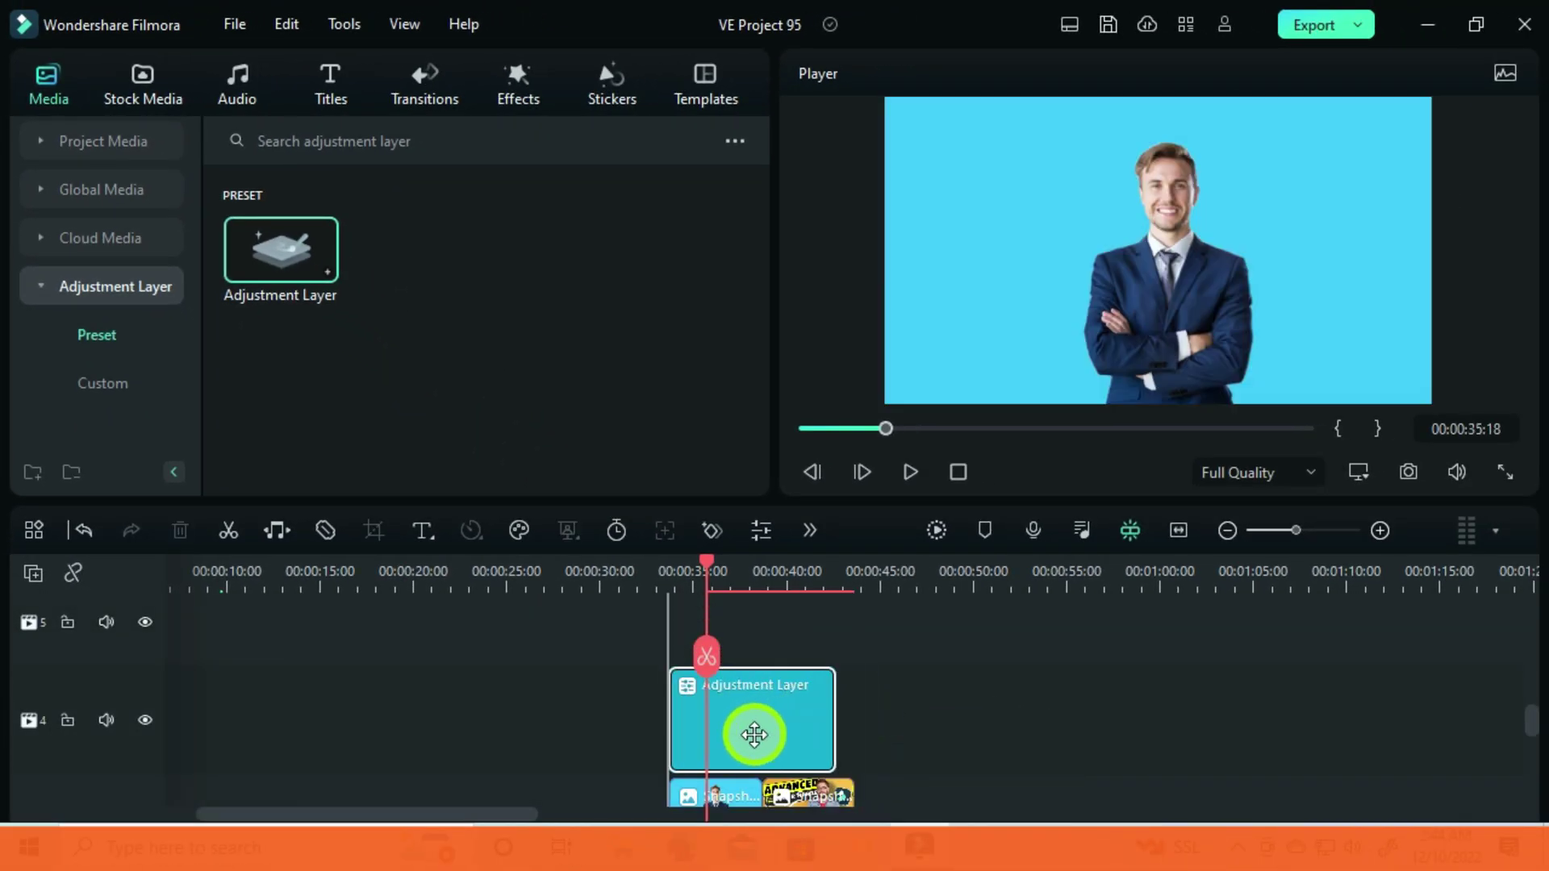
Reshape the adjustment layer's blue Color Curve so the blue background turns green.
double_click(782, 736)
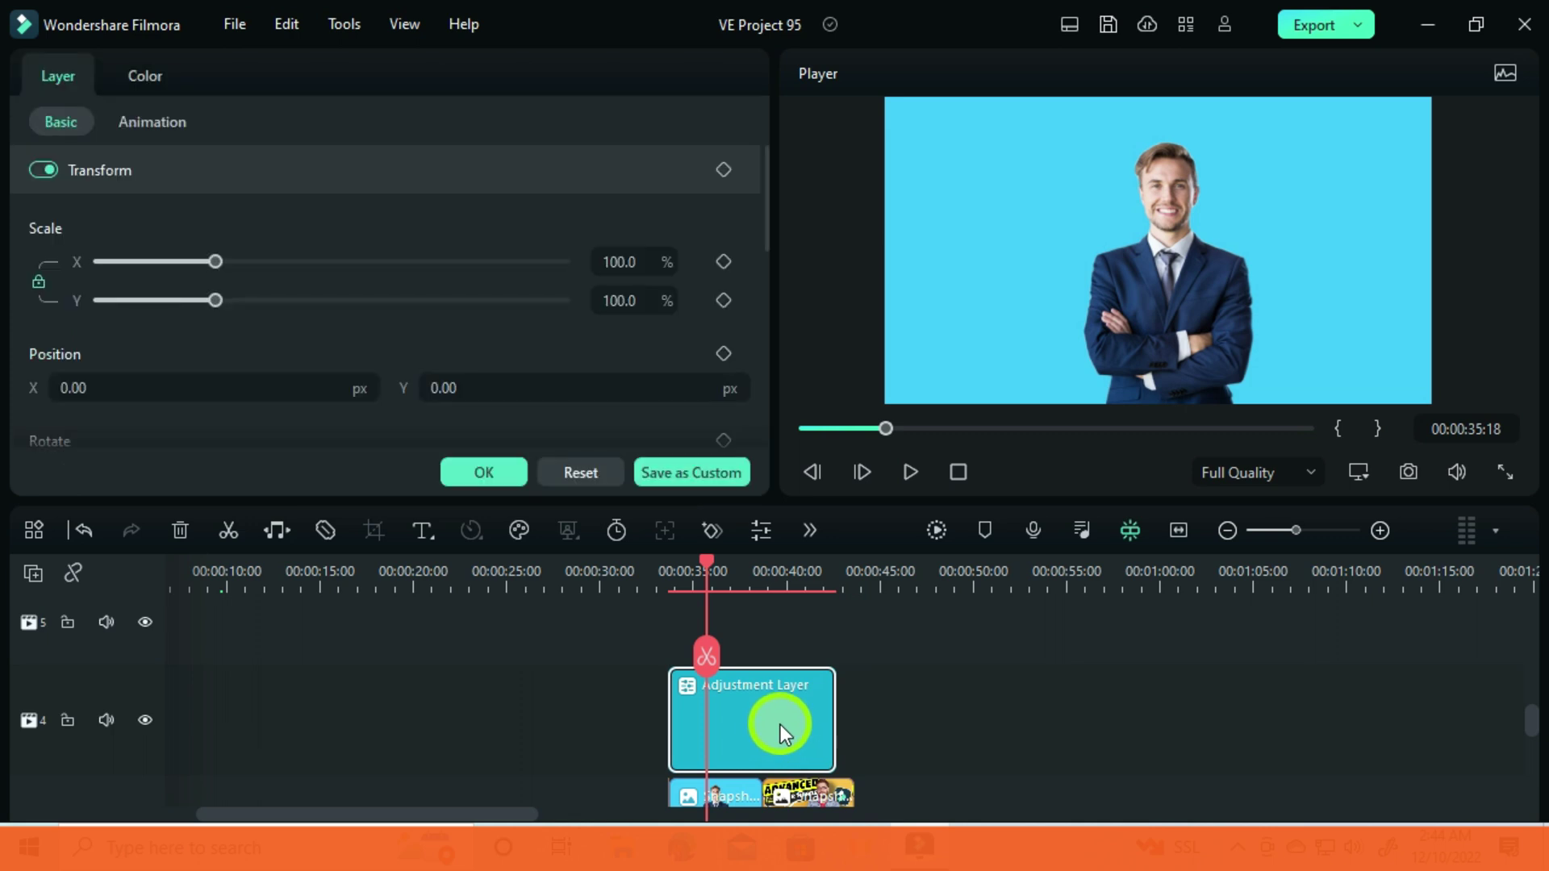
left_click(139, 76)
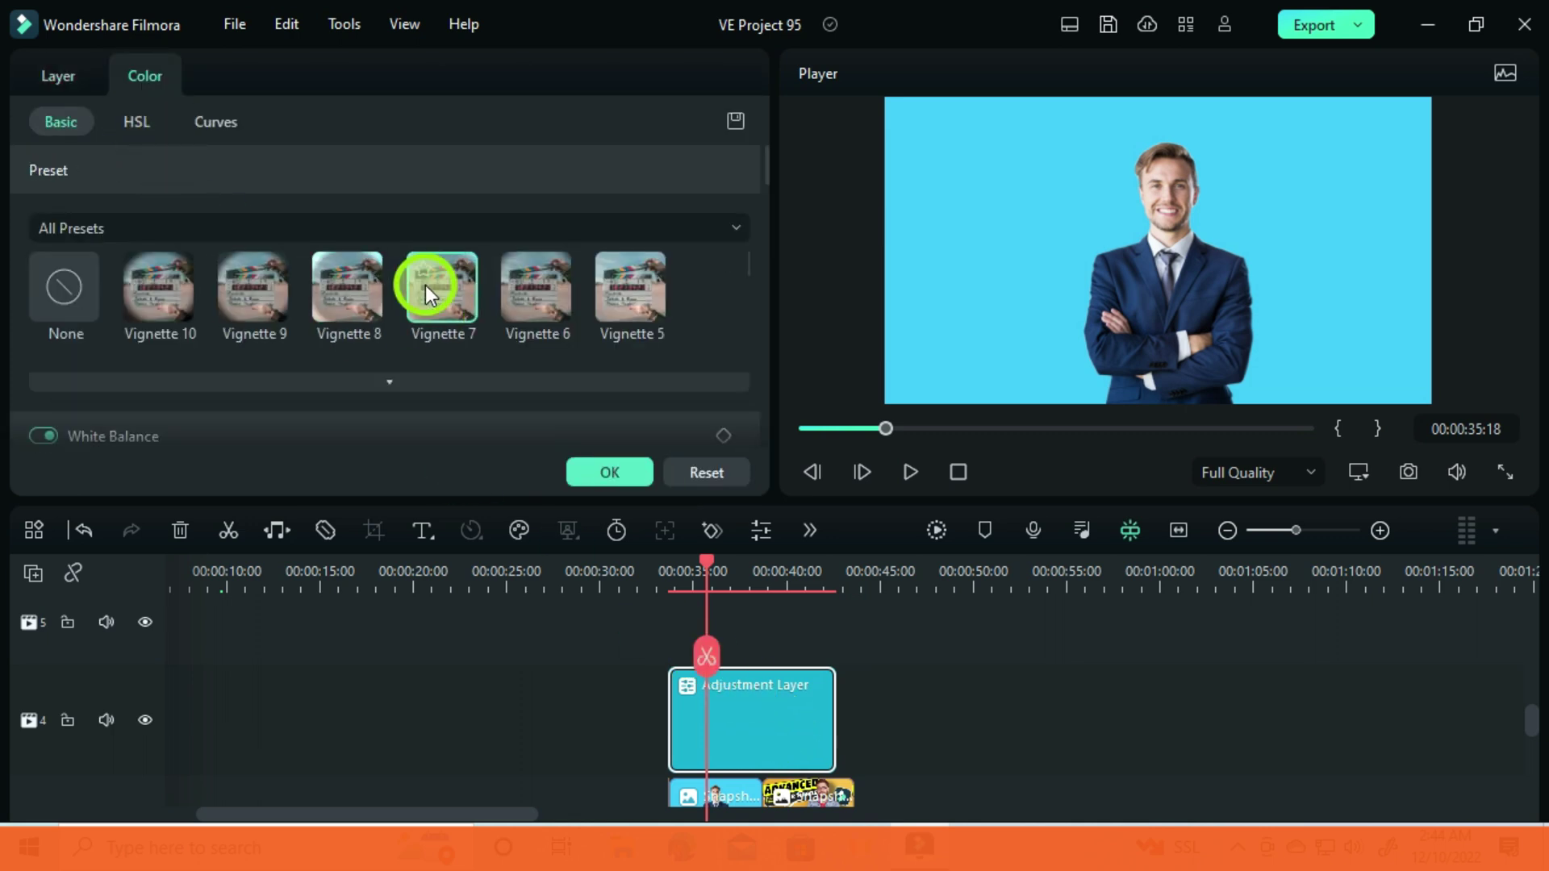
scroll(388, 314, "down", 3)
left_click(339, 333)
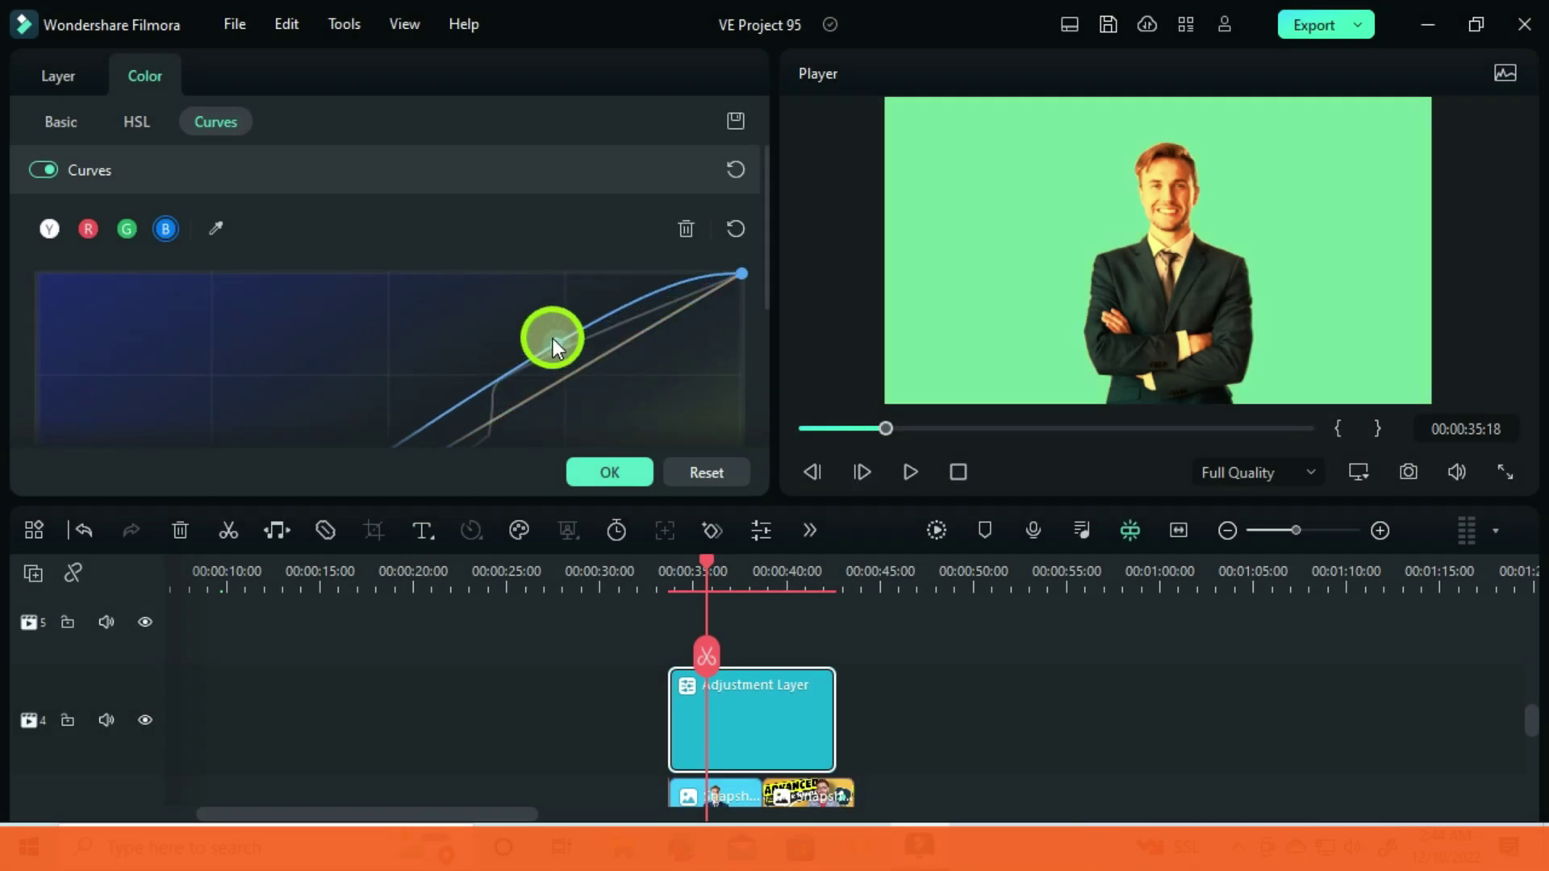
left_click(552, 336)
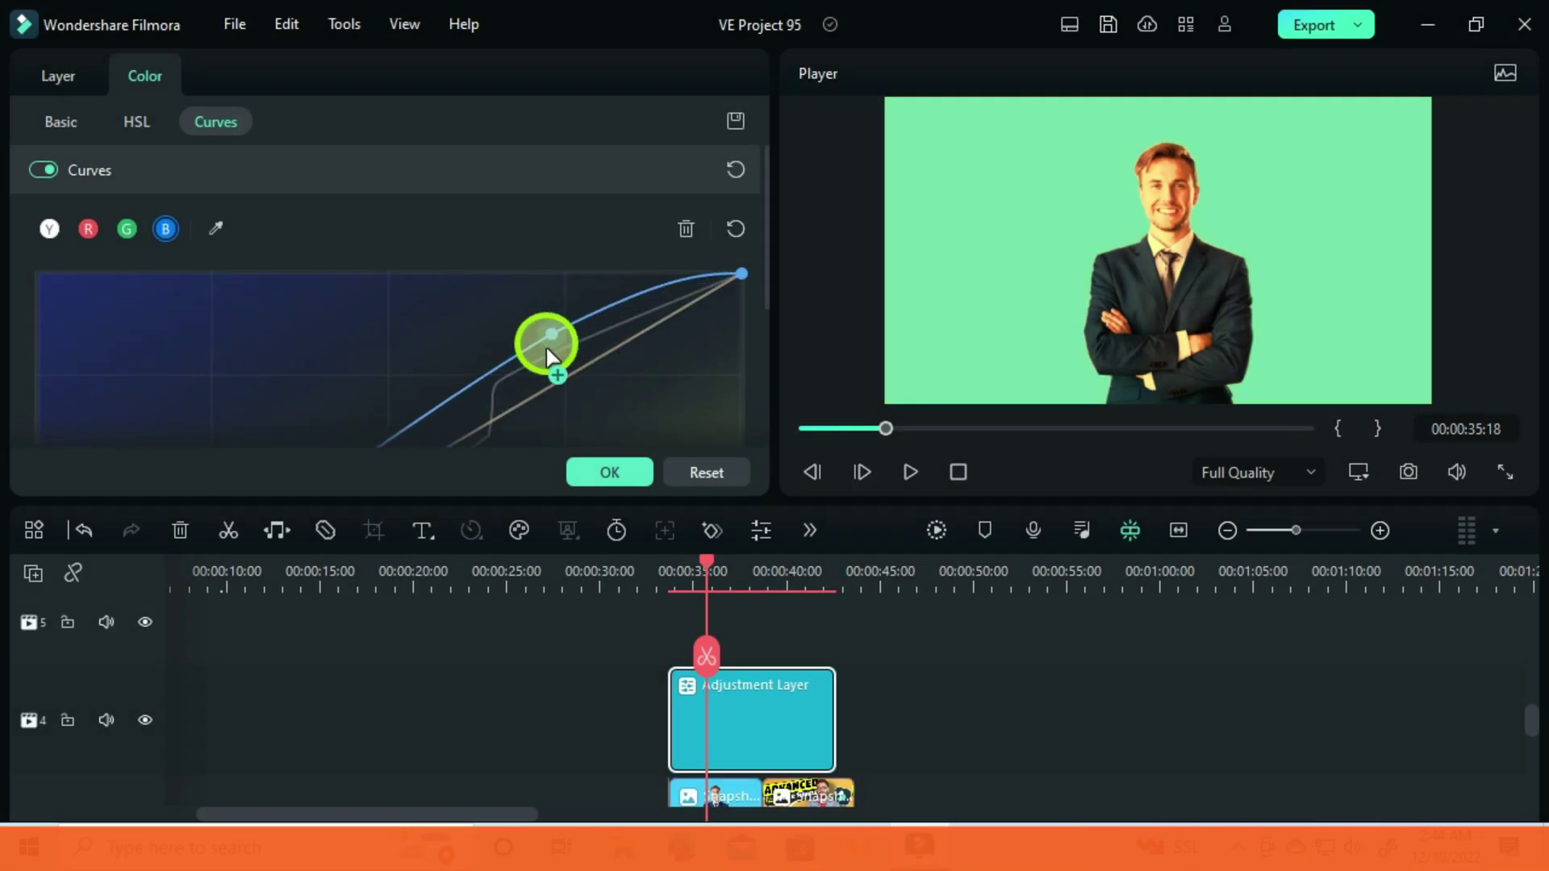
left_click_drag(507, 389, 449, 417)
left_click(18, 31)
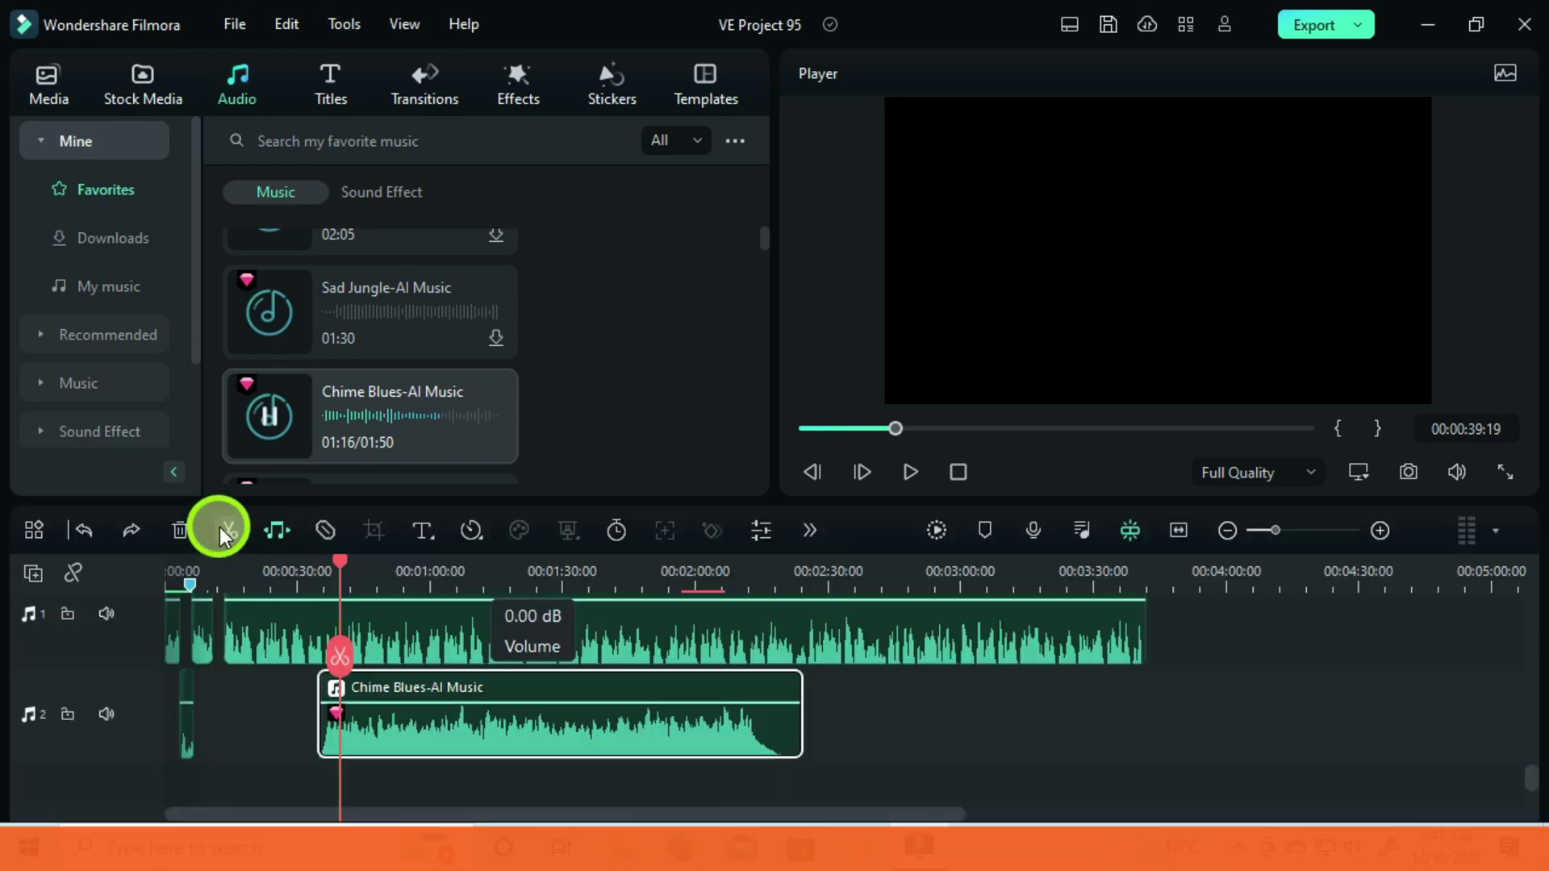
Use AI audio stretch to lengthen the Chime Blues clip to 00:02:52:12.
left_click(286, 539)
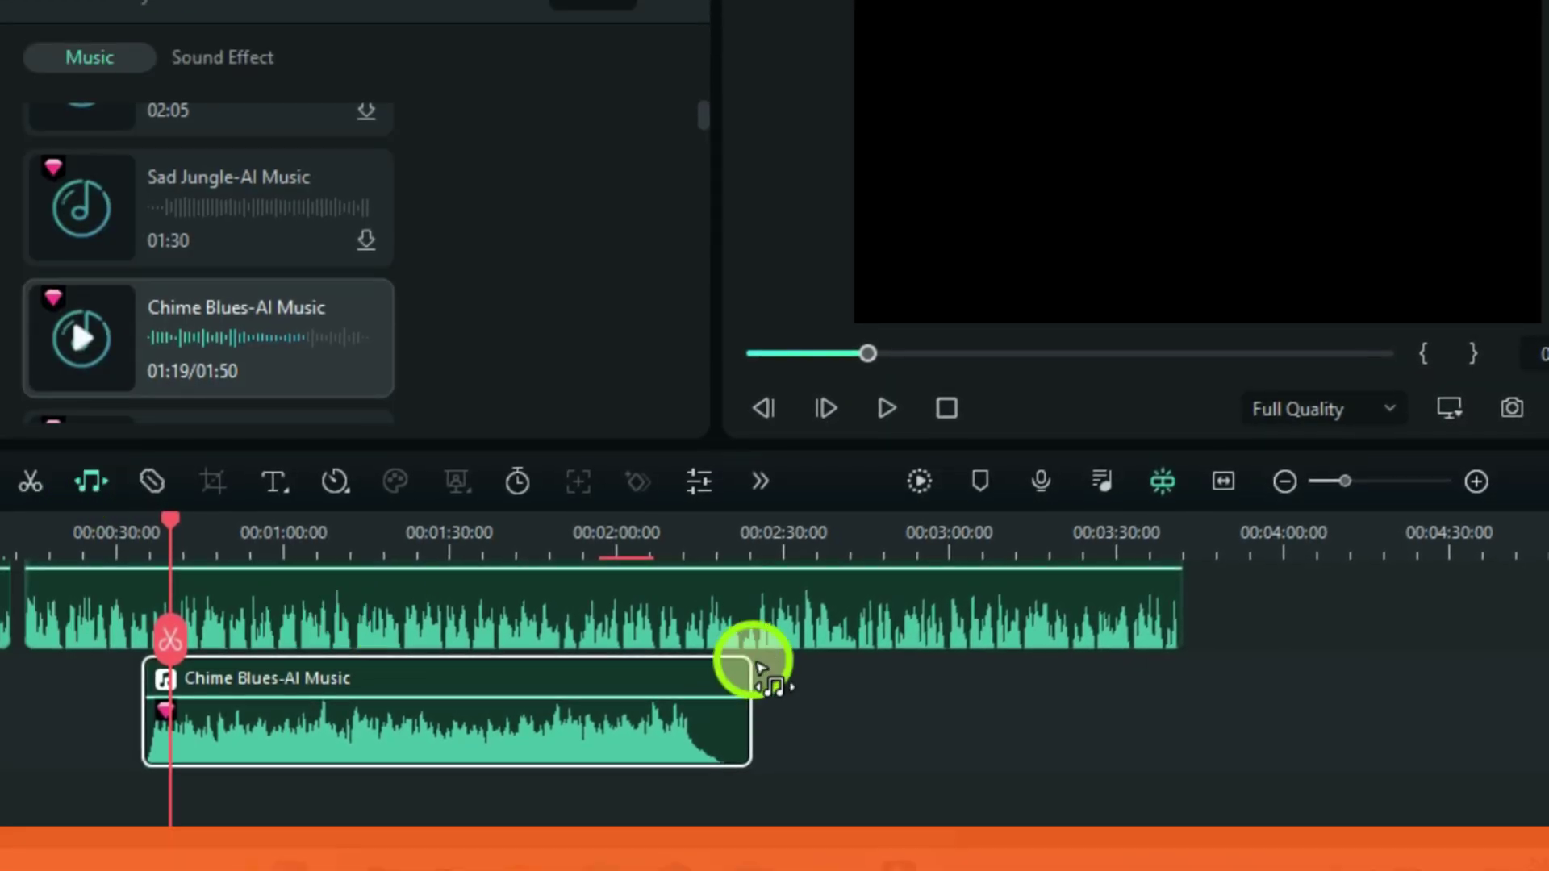
left_click_drag(761, 668, 1176, 677)
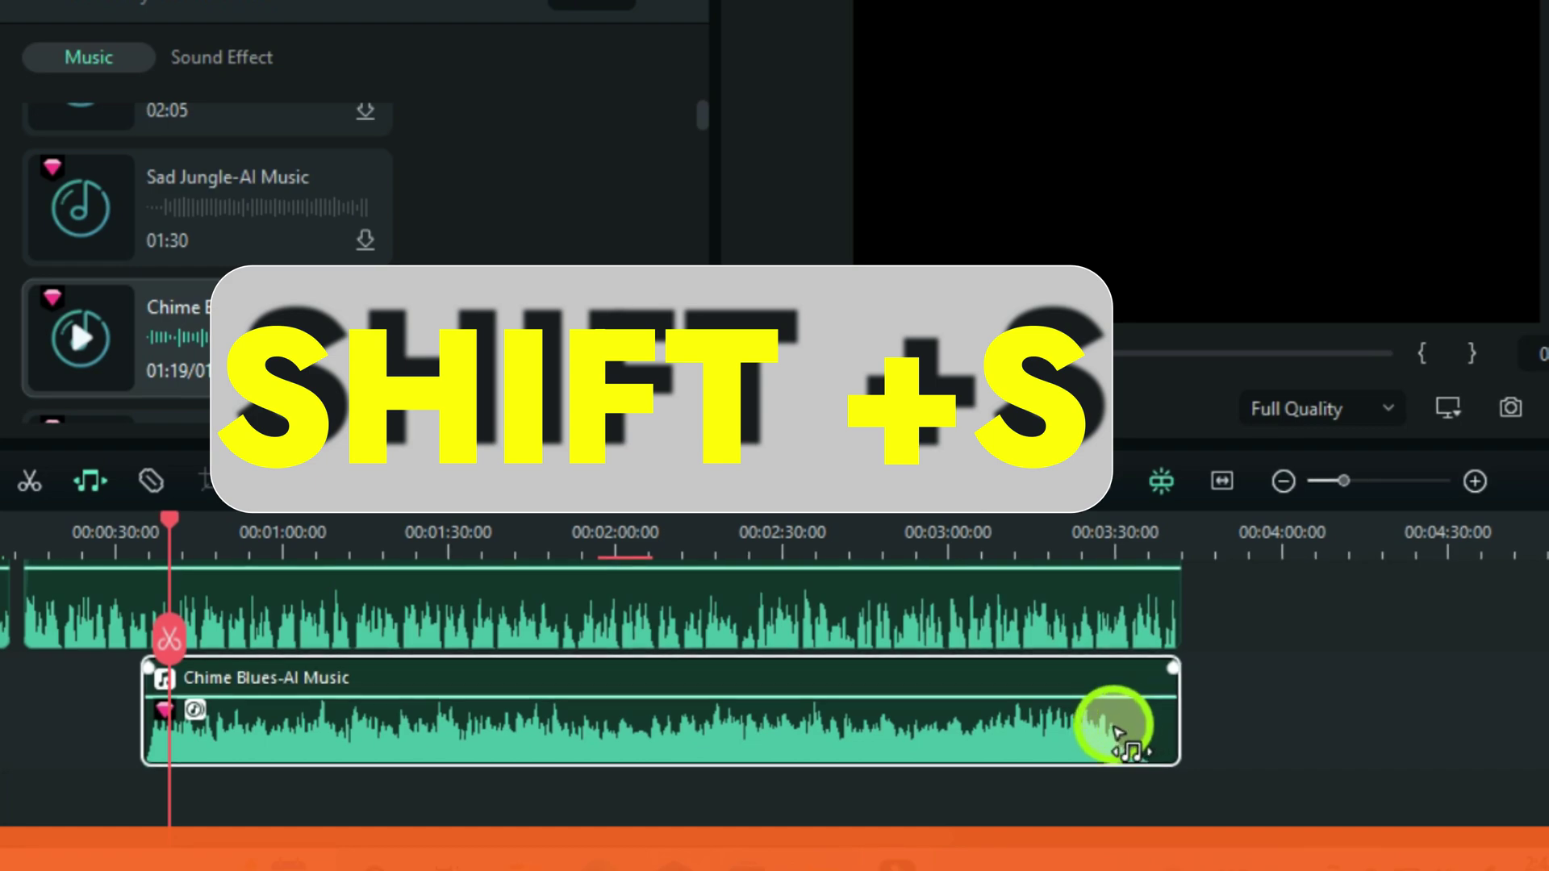
scroll(1018, 714, "up", 1)
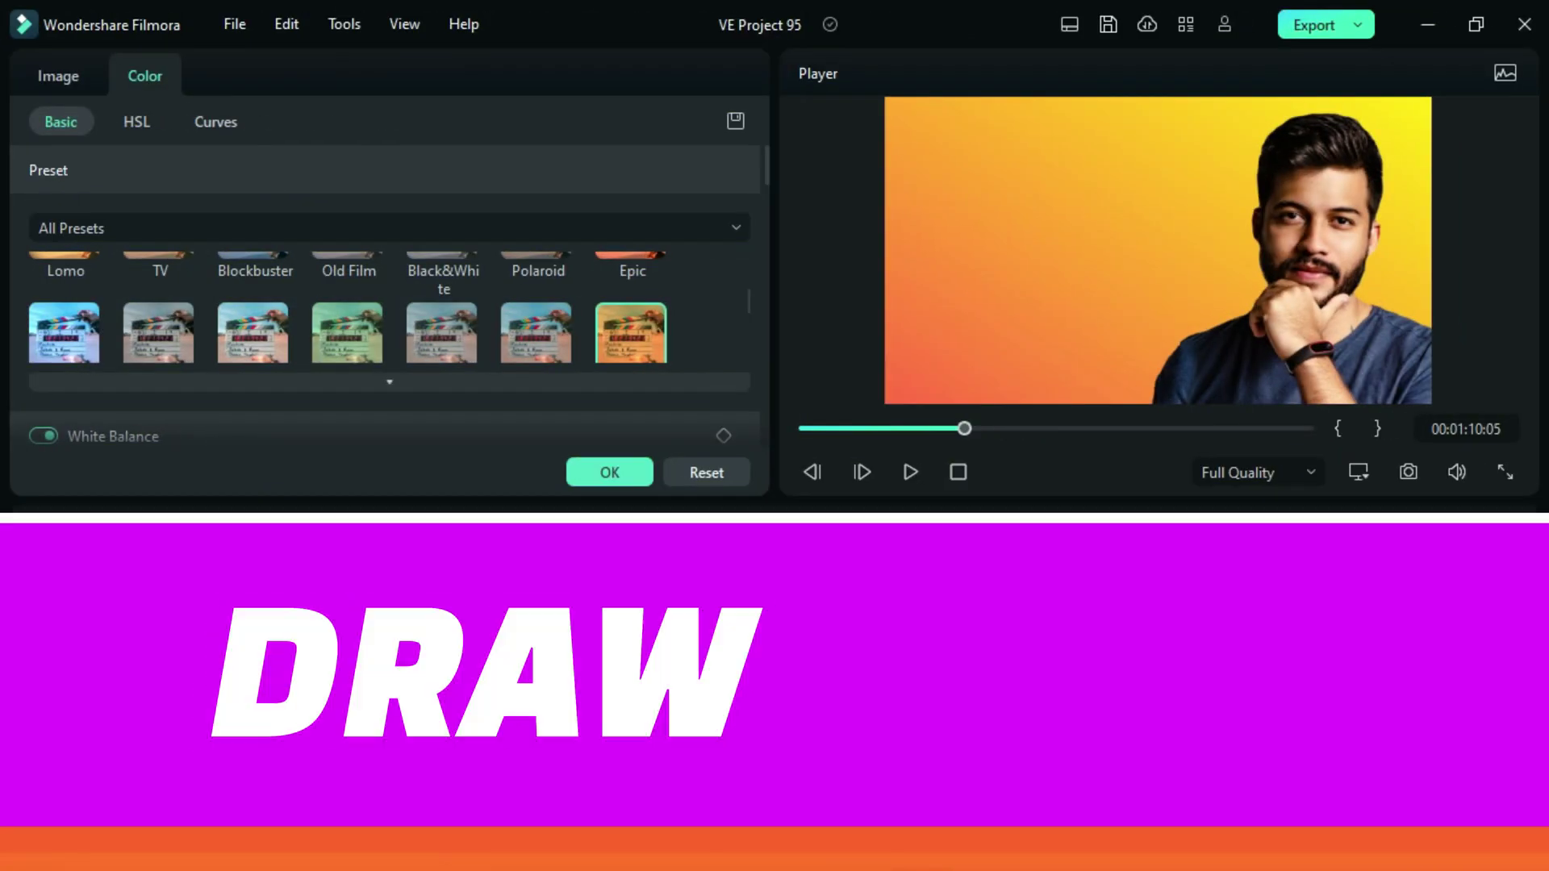
Open the Snapshot_637 portrait clip's Mask settings and choose Draw Mask.
double_click(901, 713)
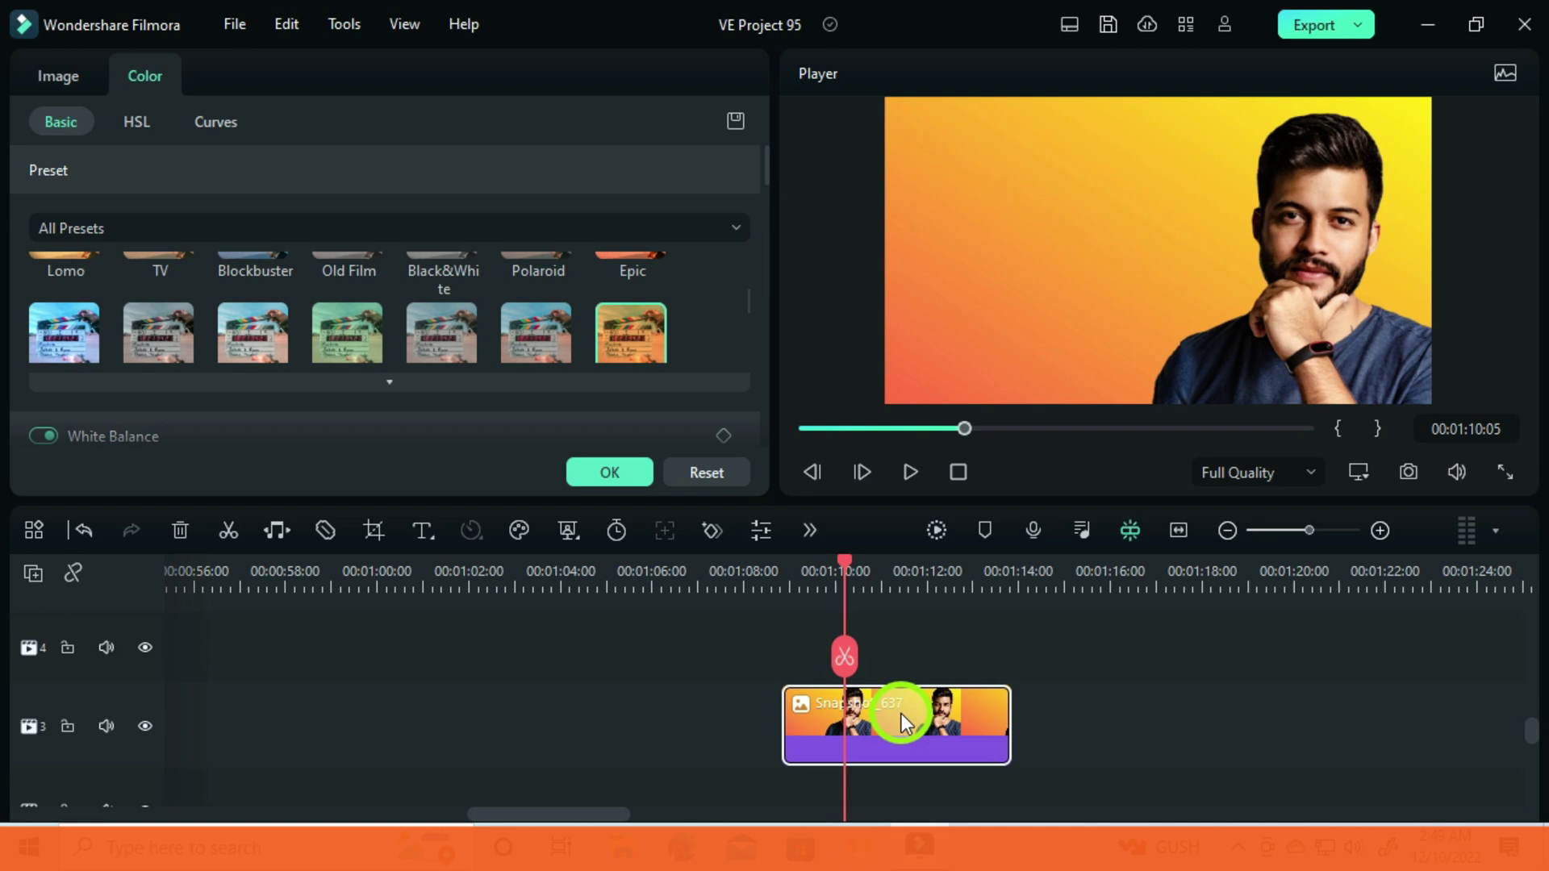
left_click(144, 123)
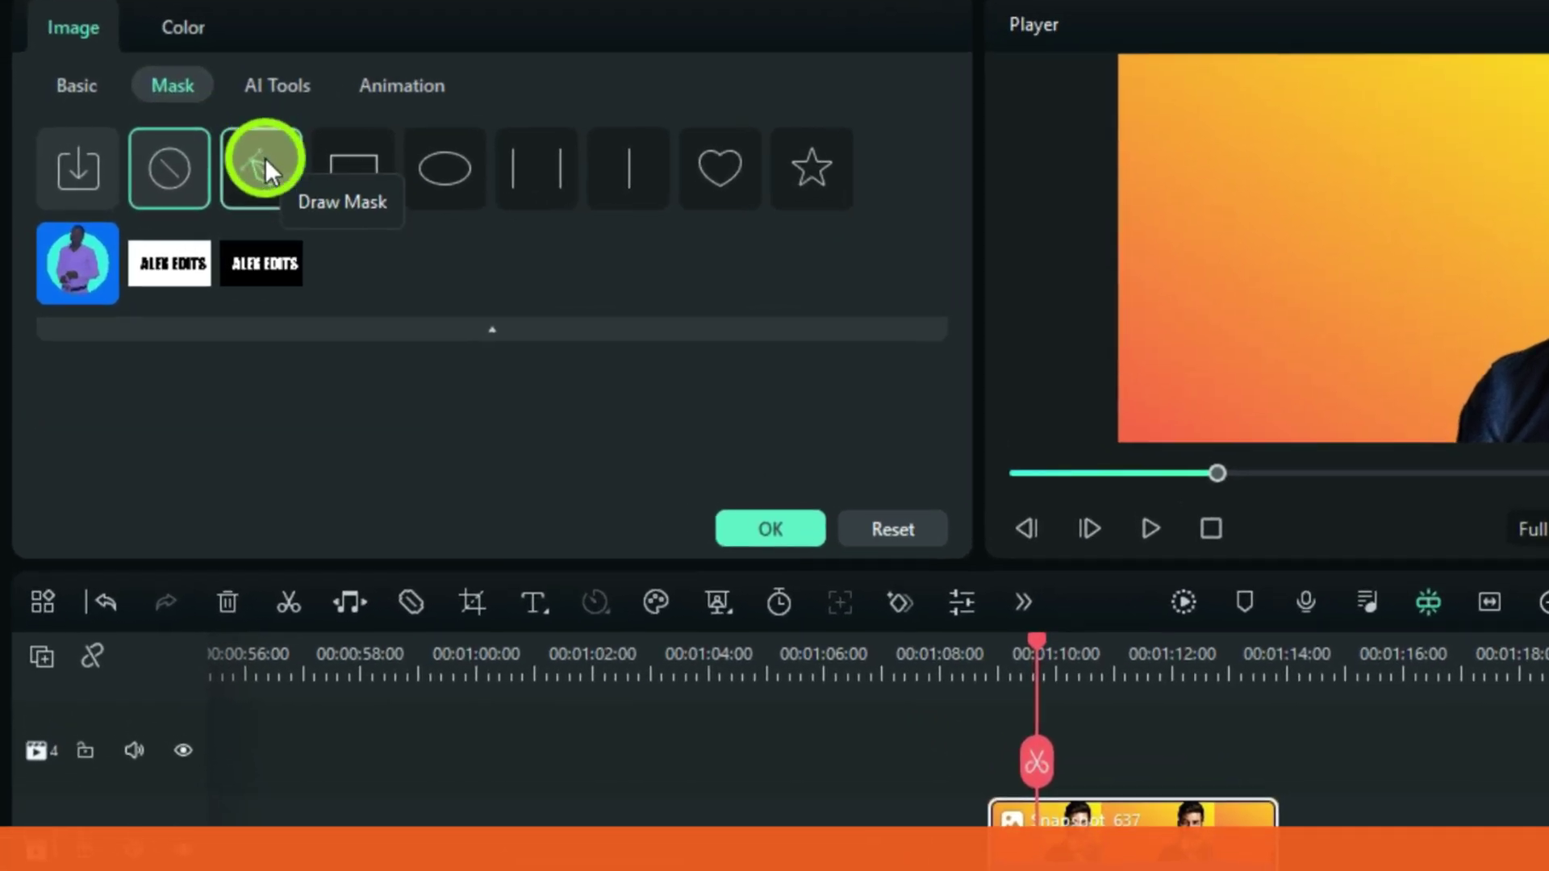
left_click(218, 181)
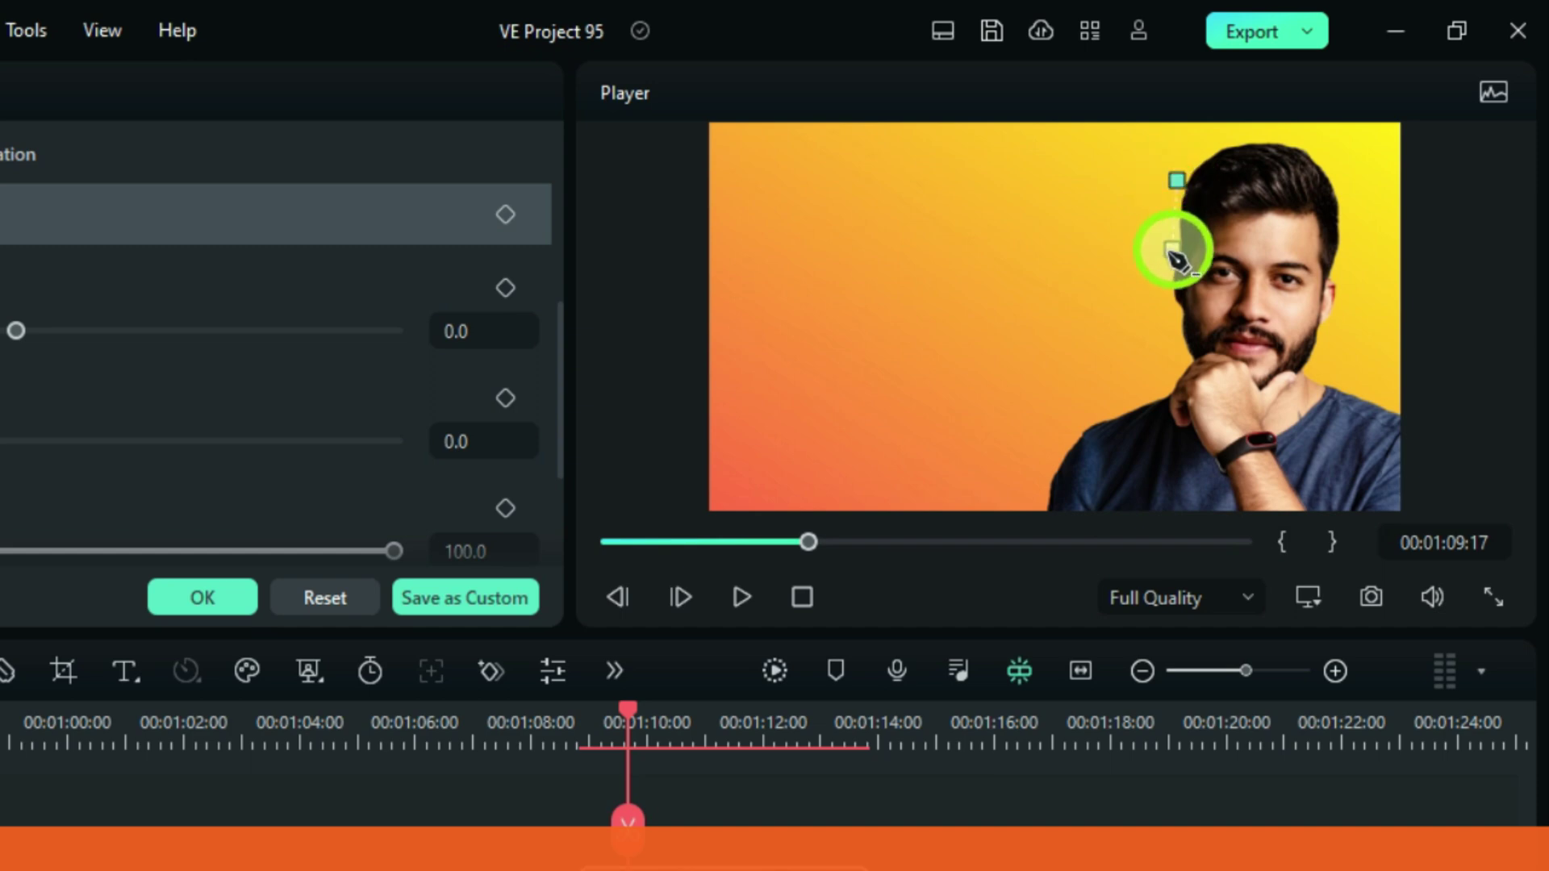
Draw a closed mask path around the man so everything outside him turns black.
left_click(1147, 260)
left_click(1151, 323)
left_click(1158, 371)
left_click(1034, 425)
left_click(1010, 504)
left_click(1408, 505)
left_click(1454, 236)
left_click(1327, 142)
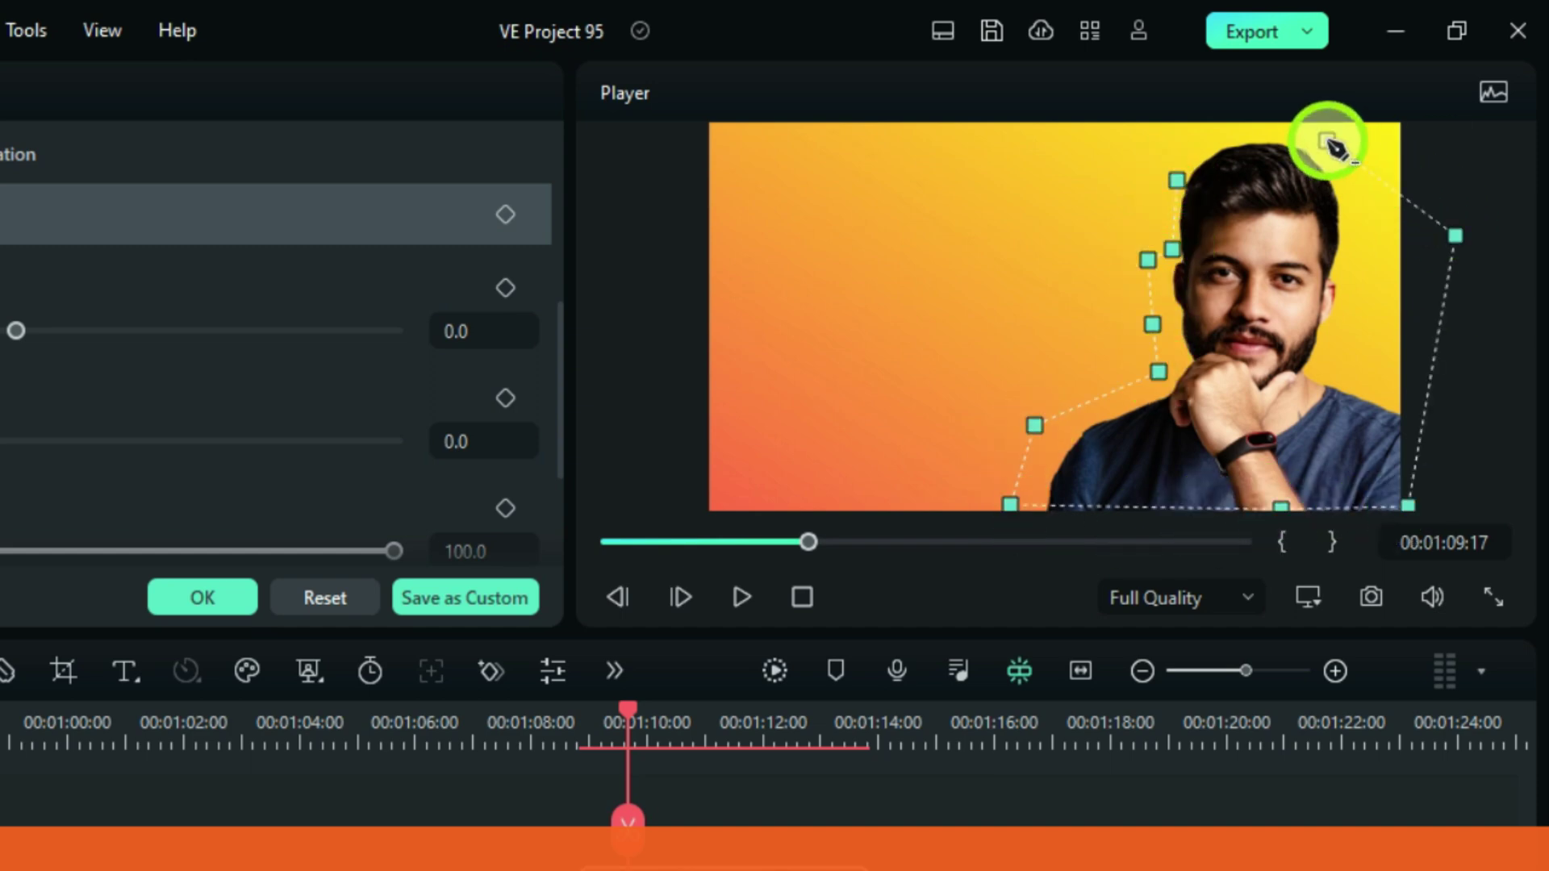
left_click(1178, 180)
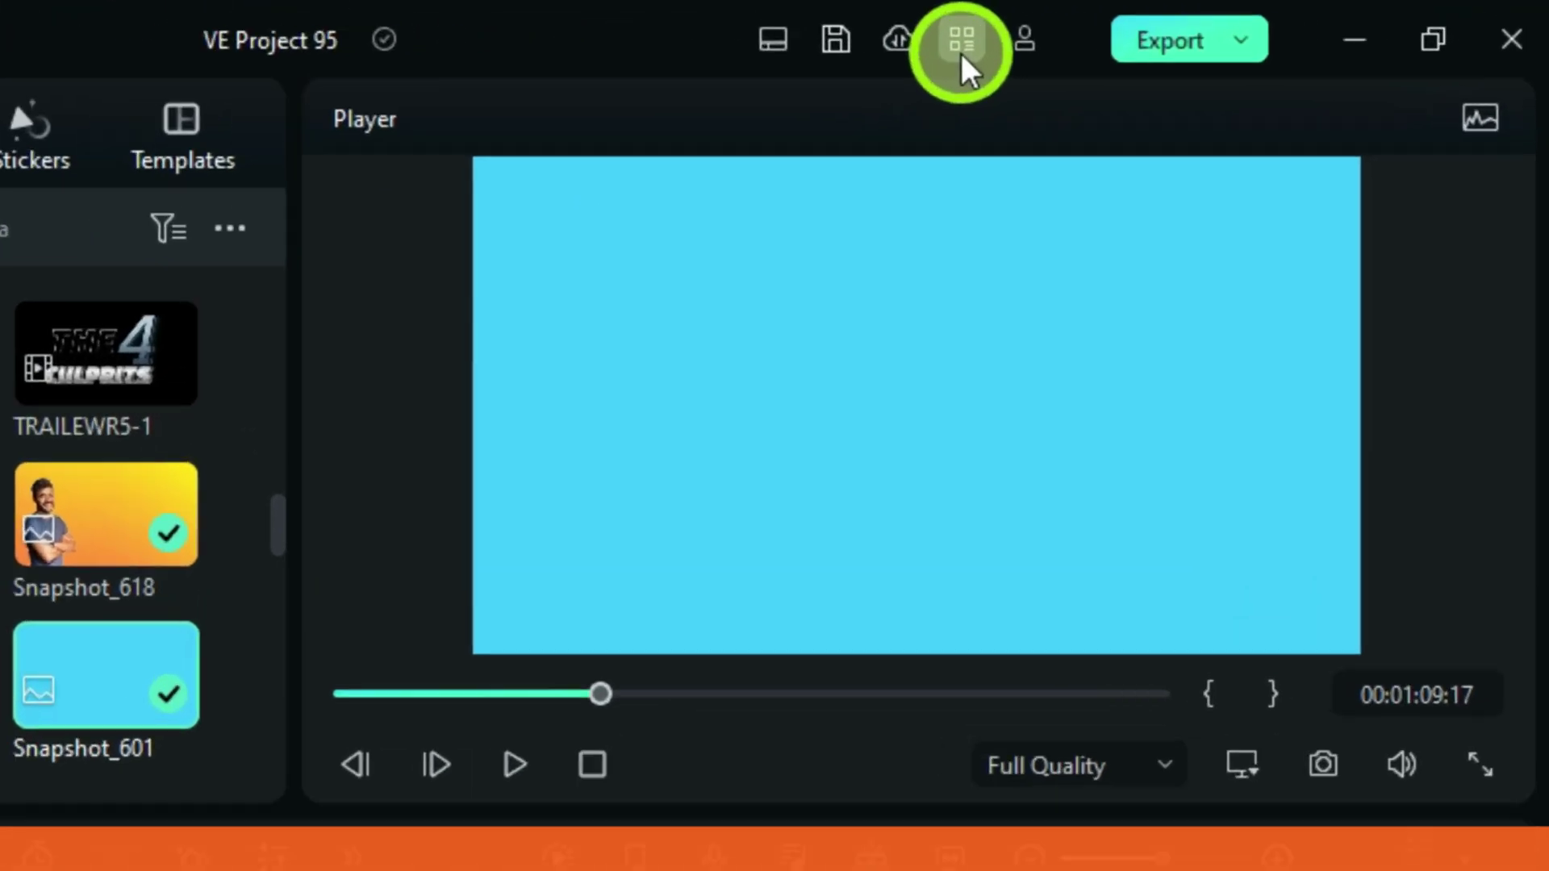
Review the Keyboard Shortcuts presets: Filmora, Premiere Pro and Final Cut Pro.
left_click(1186, 26)
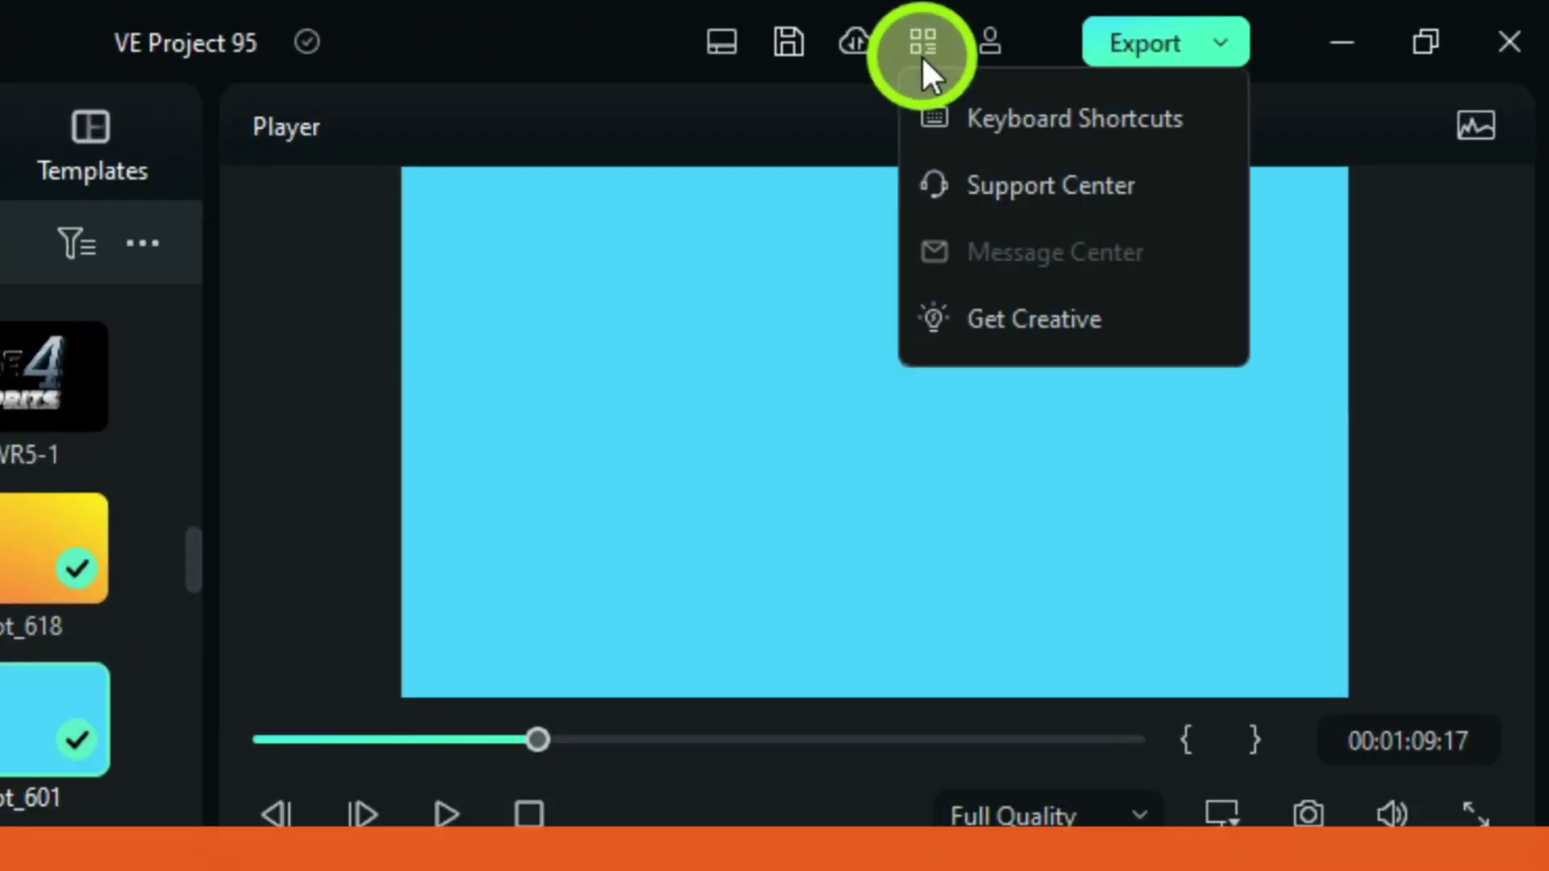
left_click(979, 121)
left_click(543, 200)
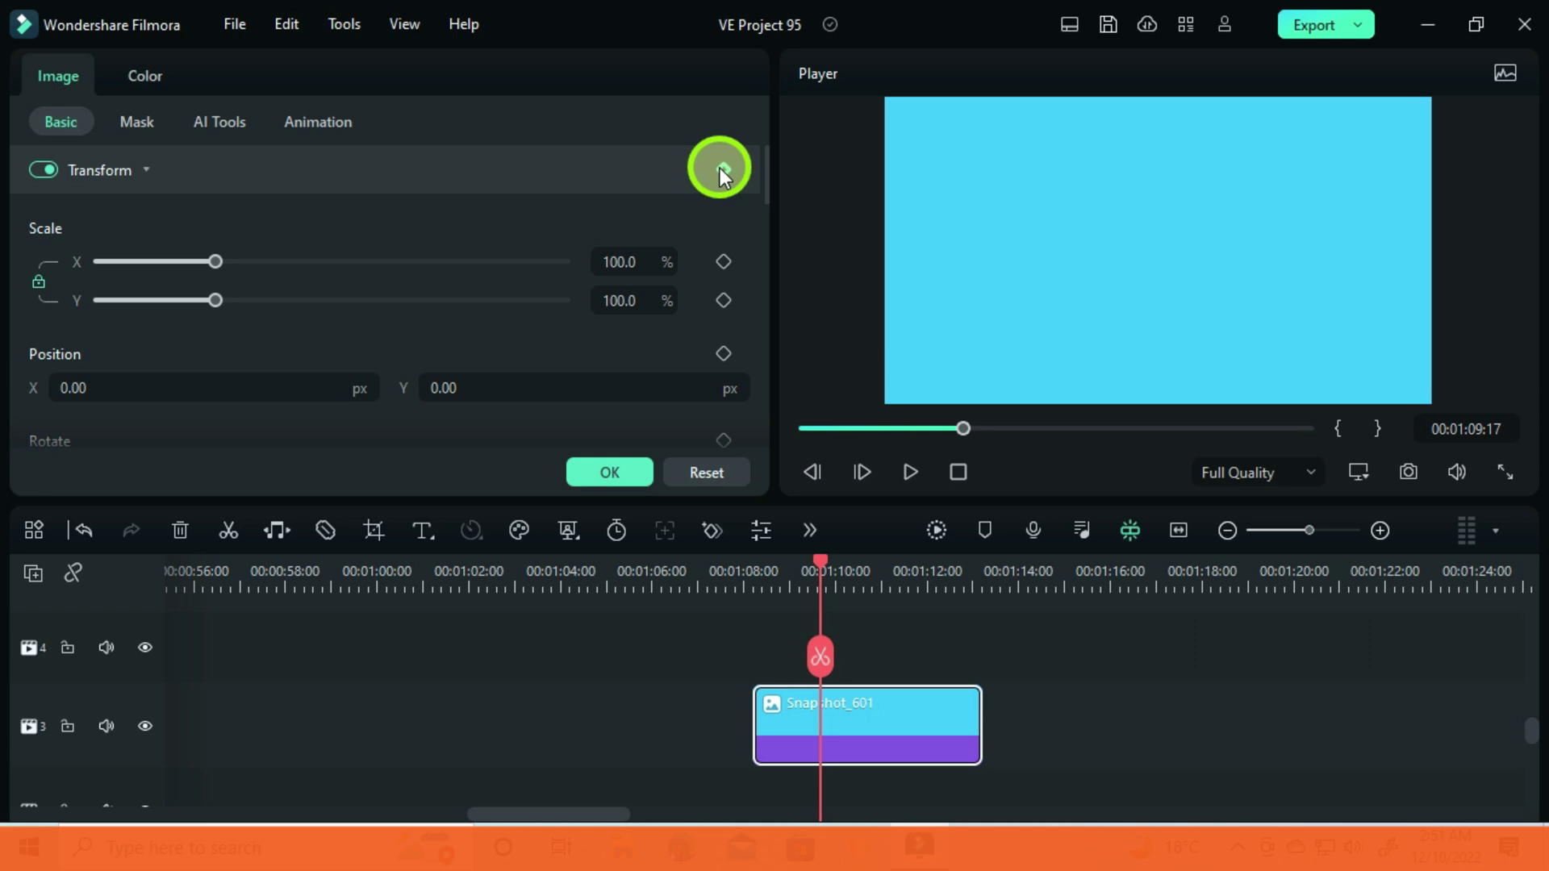
Add a Transform keyframe to Snapshot_601 at the current time.
left_click(719, 168)
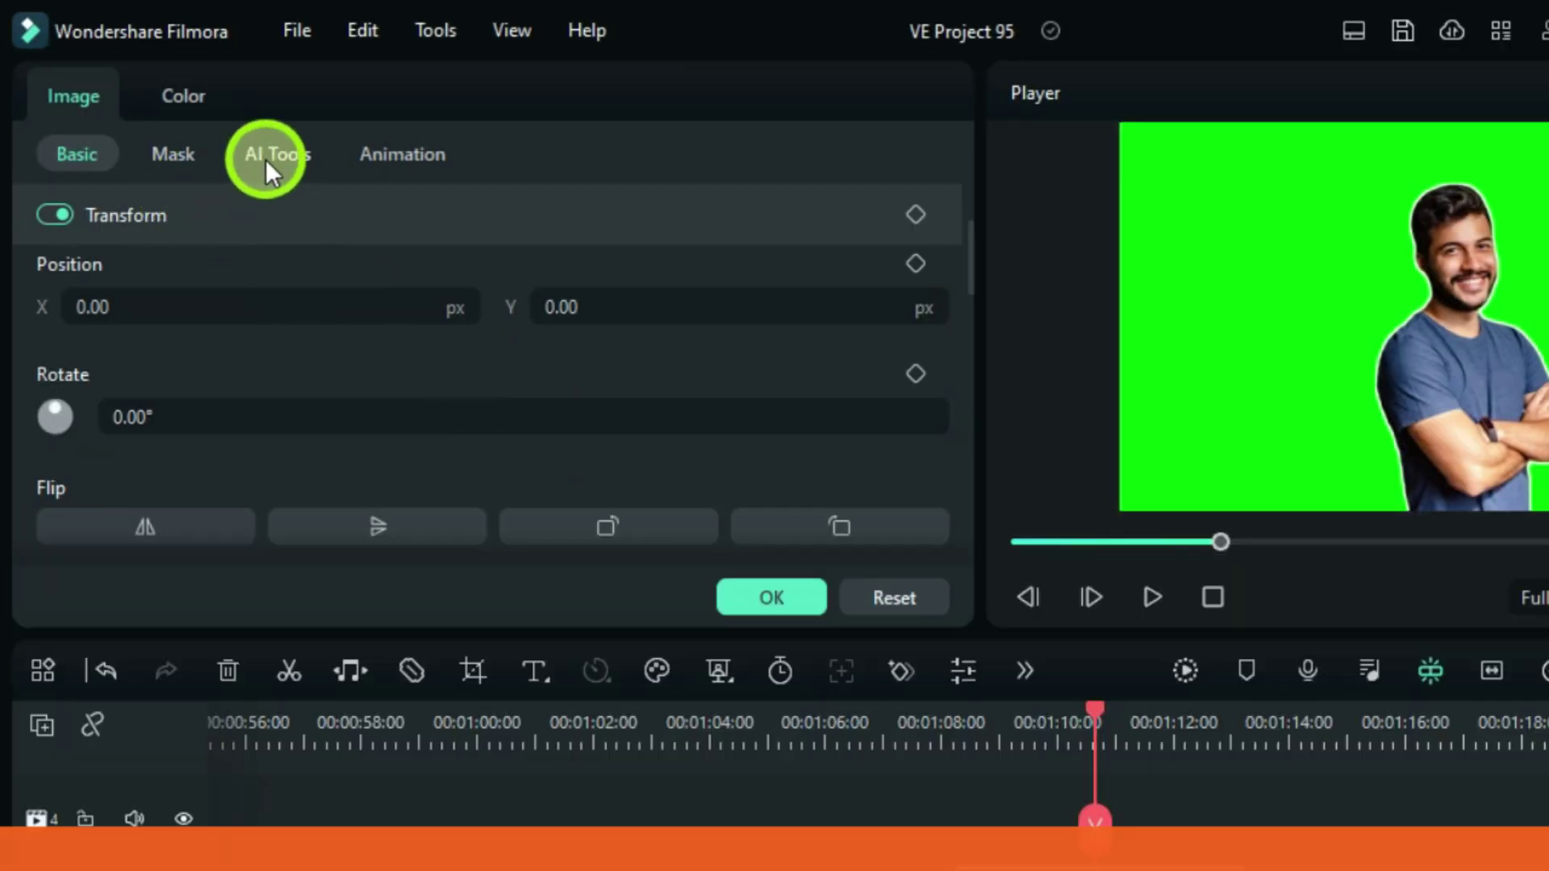
Switch on Smart Cutout in the green-screen clip's AI Tools and confirm with OK.
left_click(266, 158)
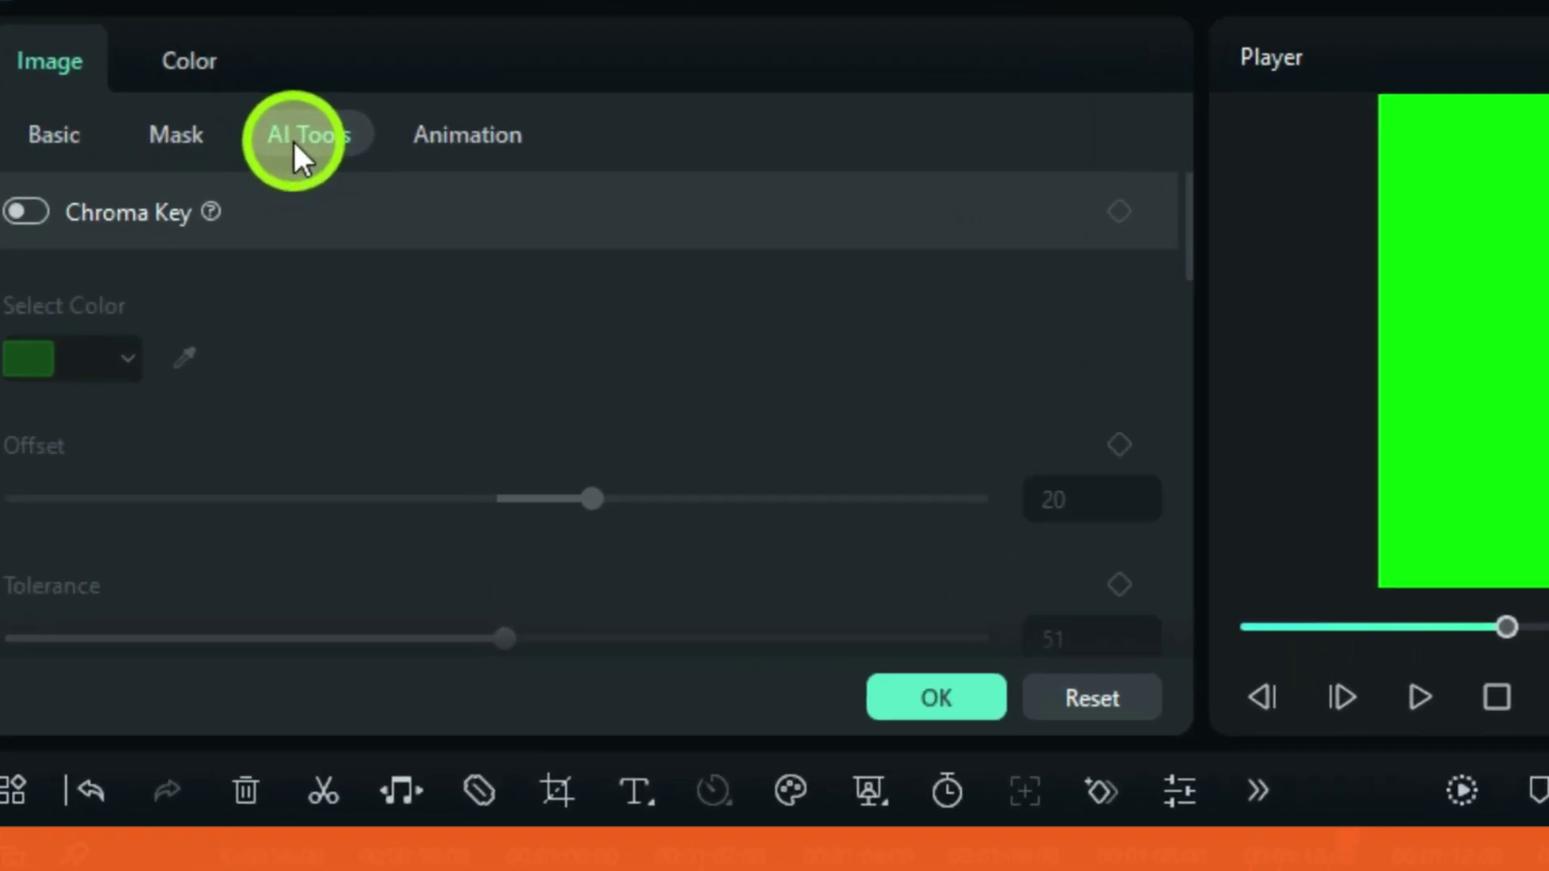
scroll(224, 336, "down", 5)
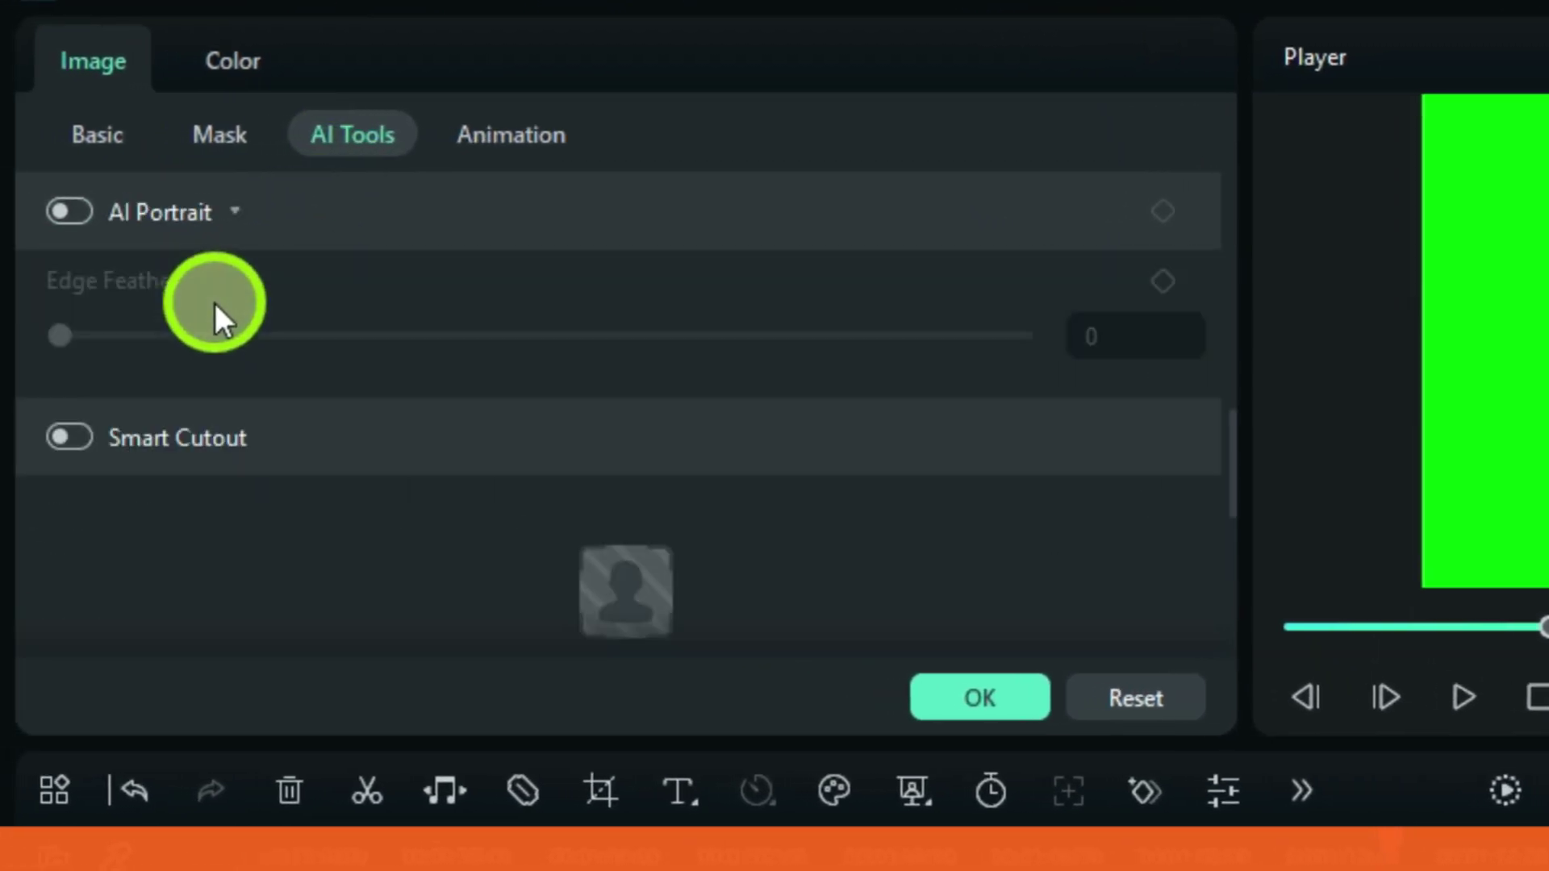
left_click(76, 440)
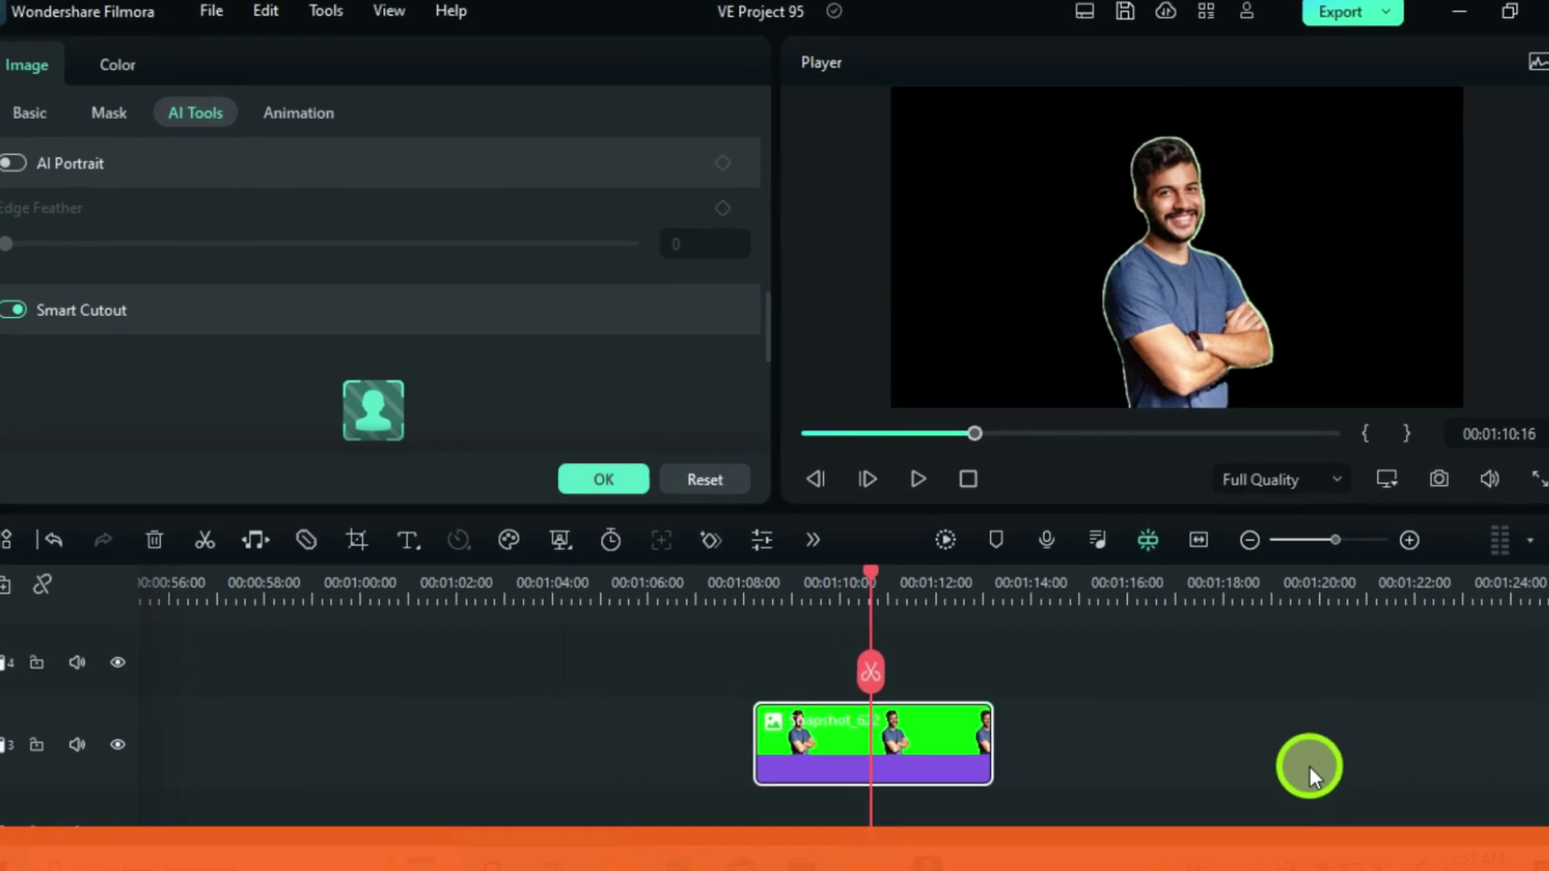
left_click(574, 488)
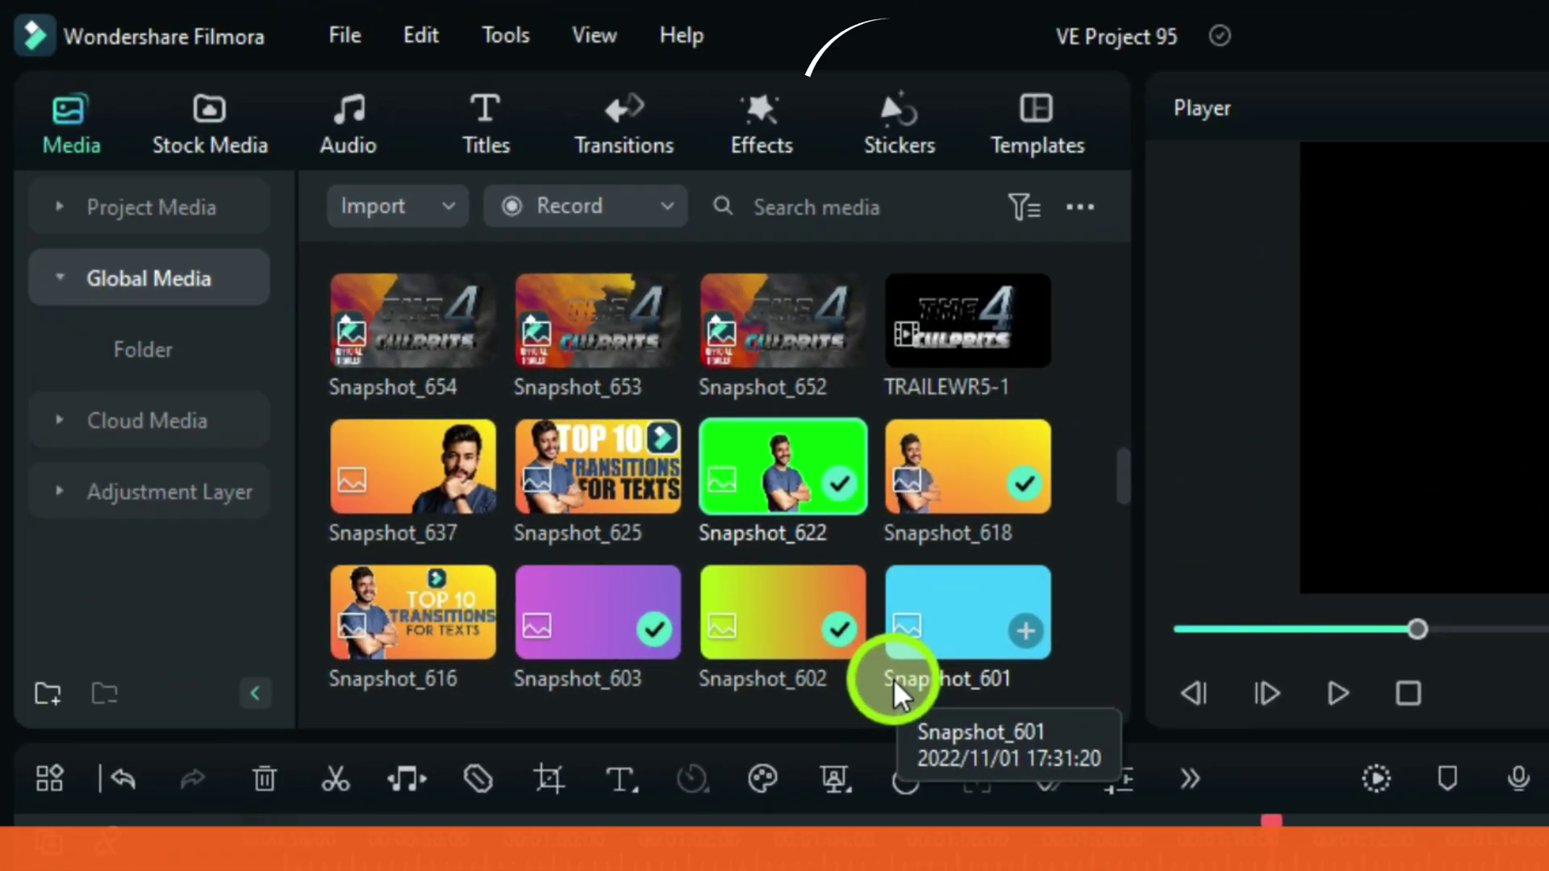
Browse the Trending stickers, then bring up the Split Screen templates.
left_click(893, 117)
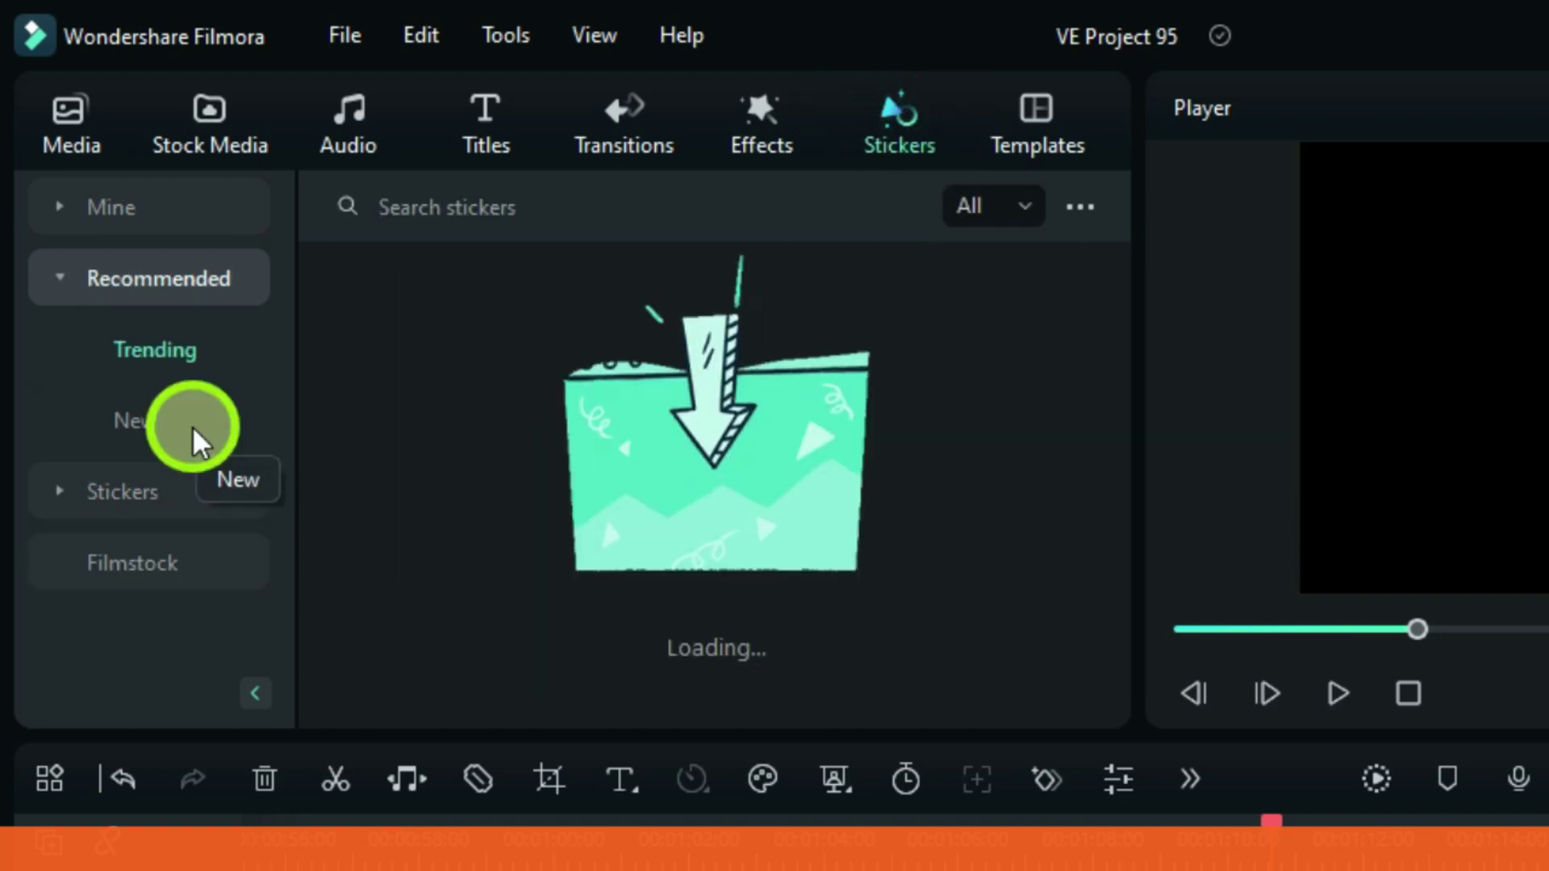
mouse_move(462, 405)
scroll(598, 533, "down", 2)
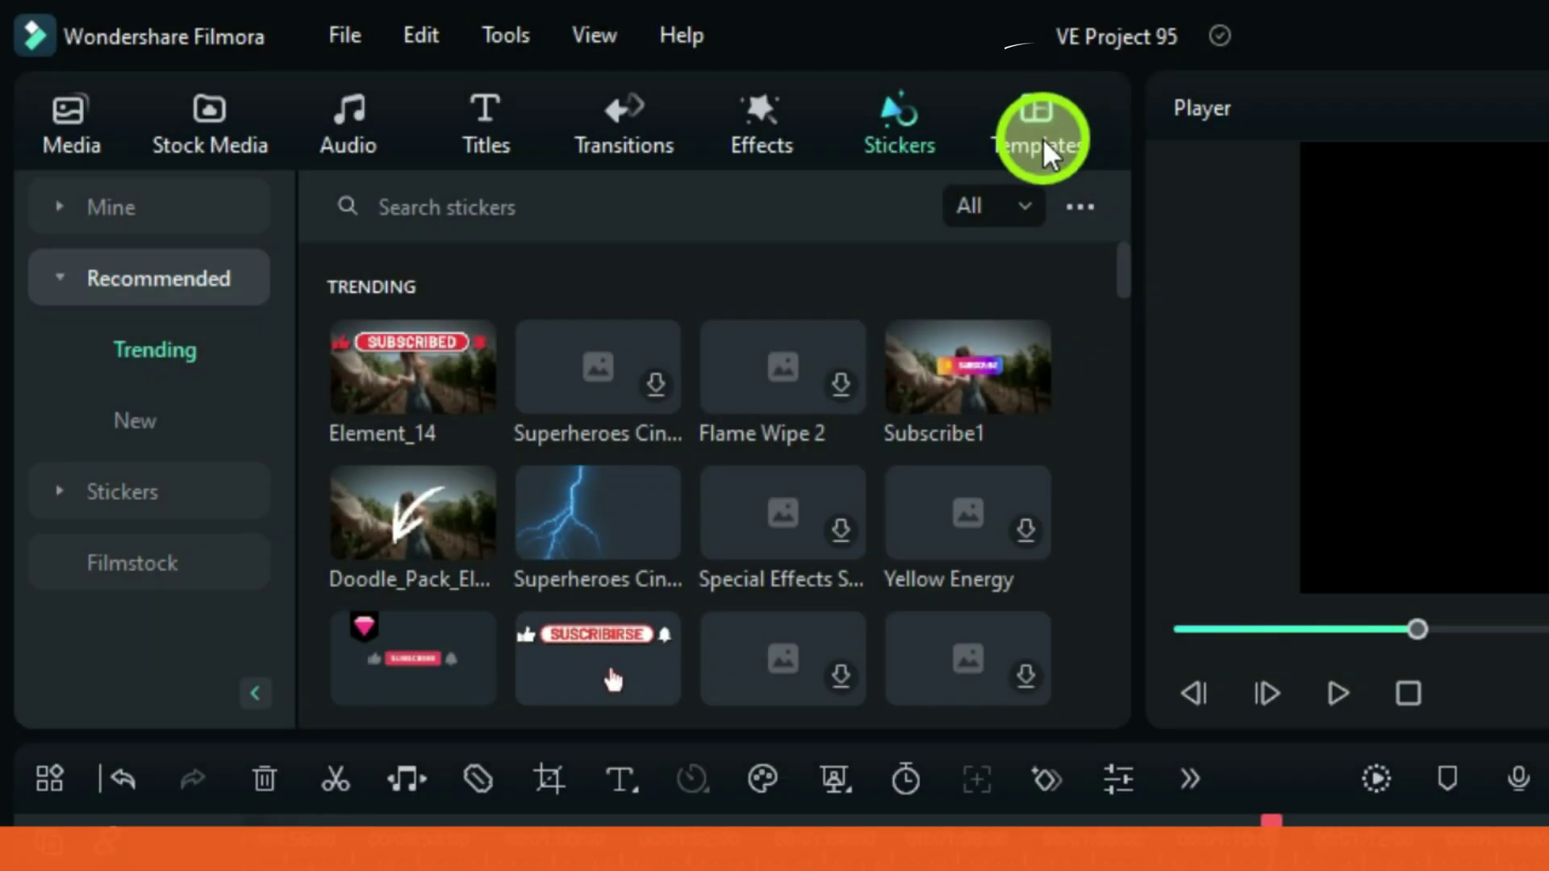
left_click(1043, 145)
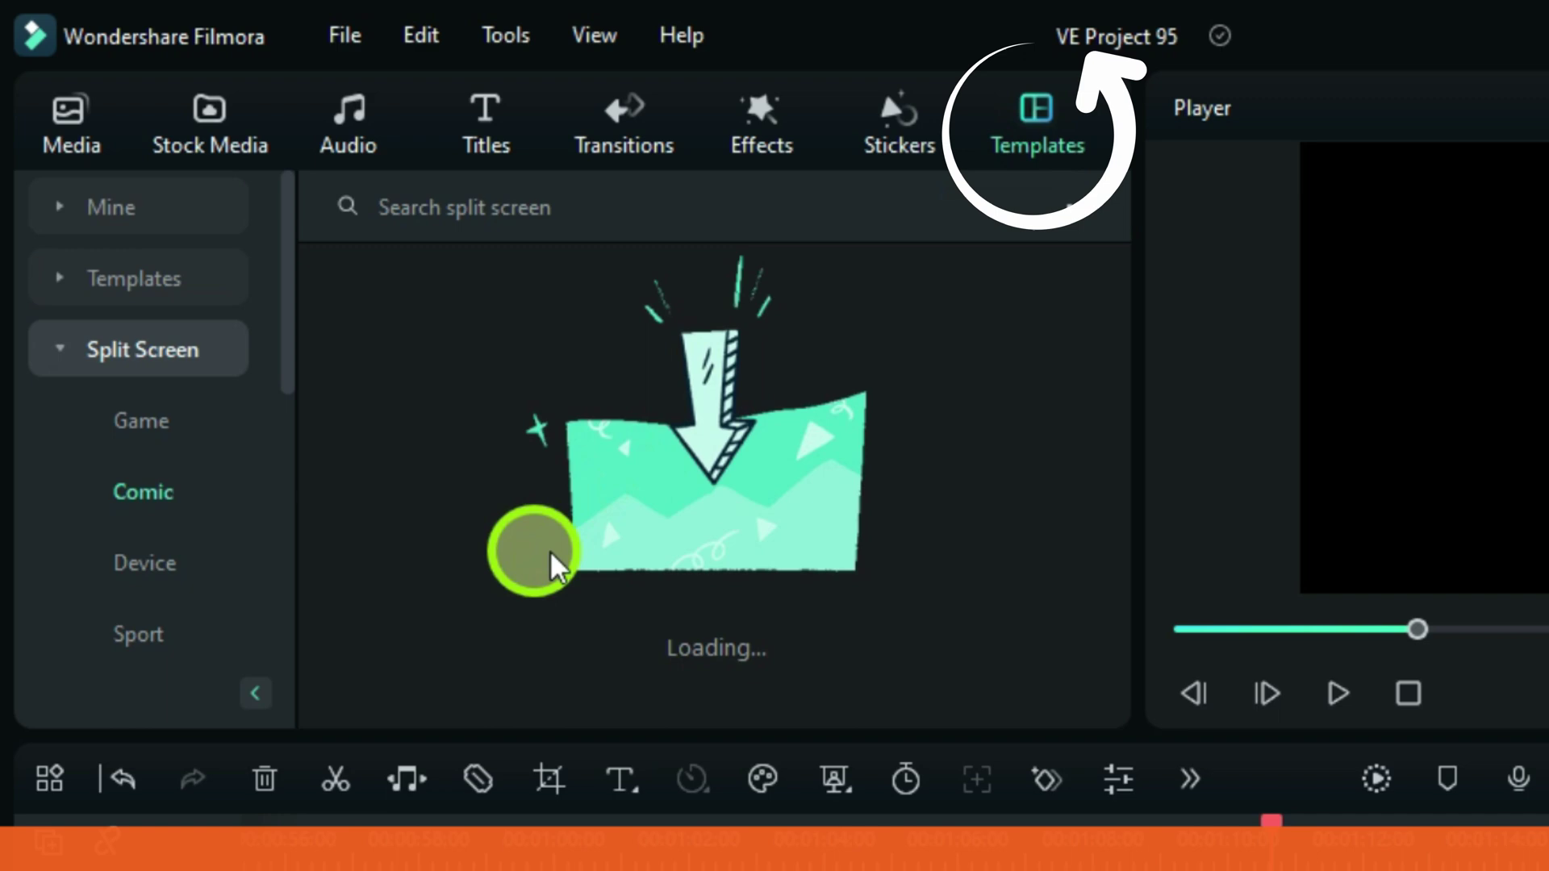
List the Game split-screen templates such as Game Hud Overlay and Streaming Gaming.
left_click(76, 352)
left_click(148, 359)
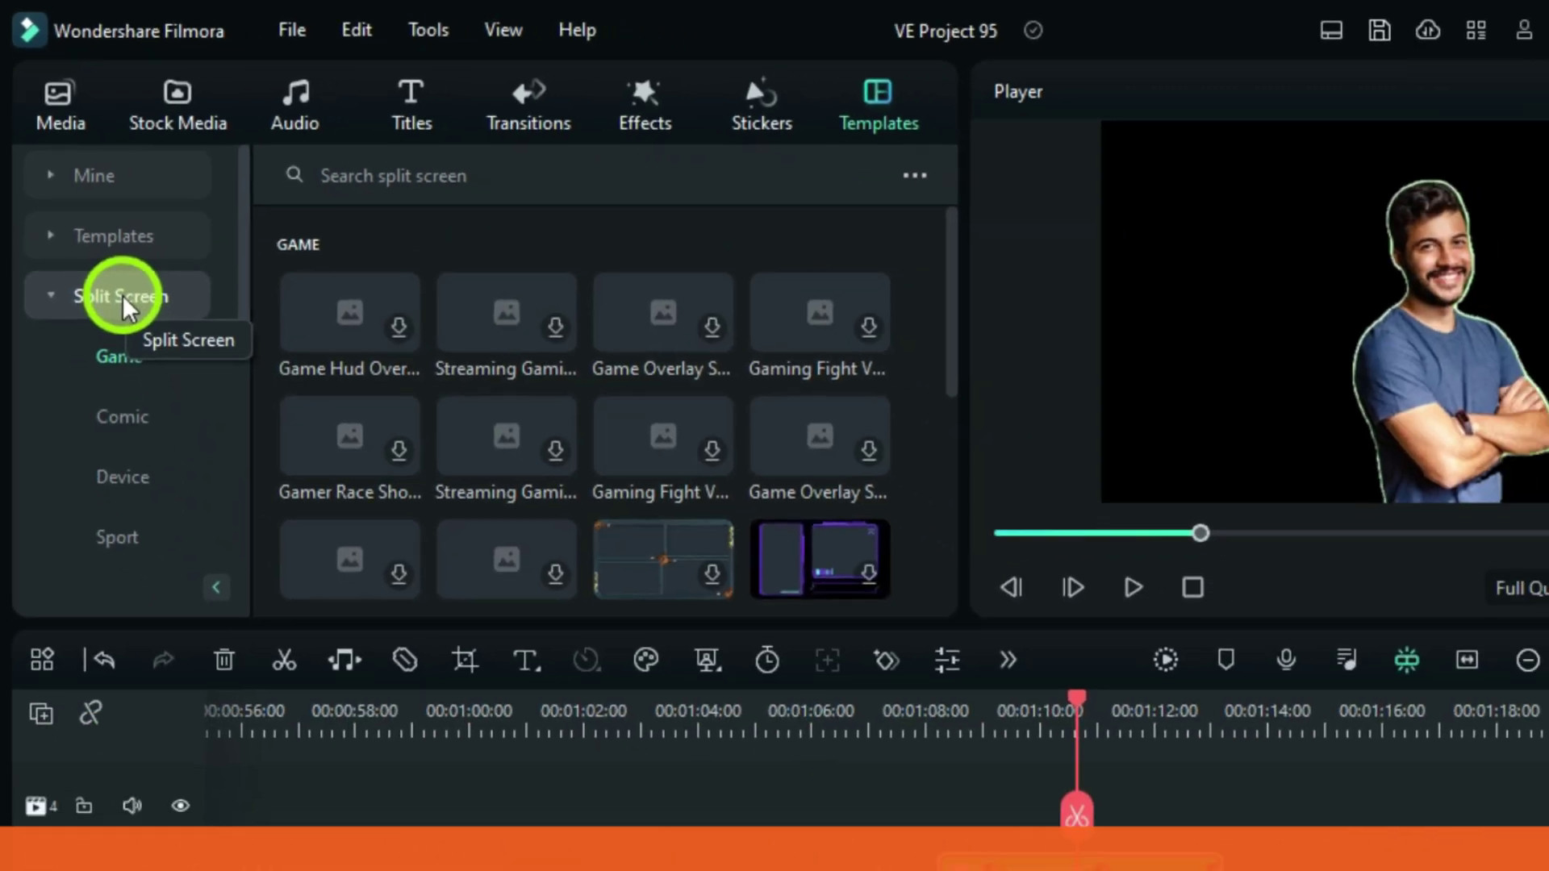